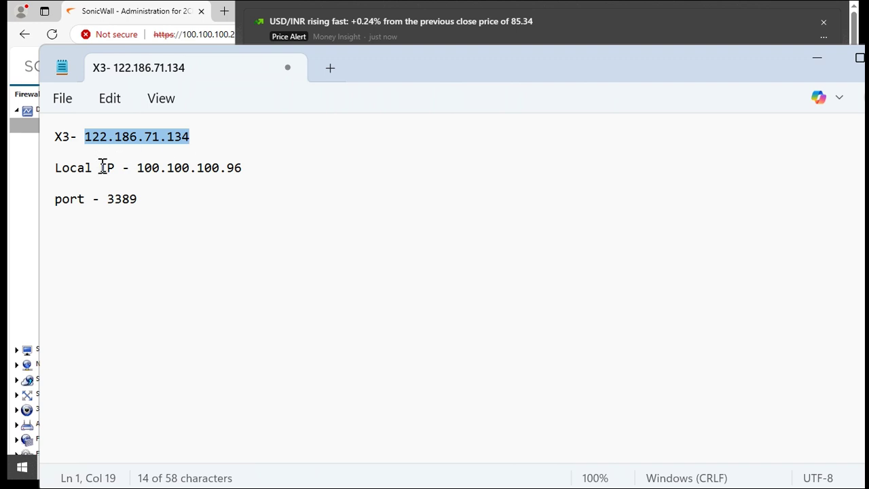
Review the local IP and port 3389 notes in Notepad, then minimize Notepad to reveal the SonicWall dashboard
{"action": "left_click_drag", "start_coordinate": [102, 168], "coordinate": [246, 168]}
{"action": "left_click", "coordinate": [142, 199]}
{"action": "left_click_drag", "start_coordinate": [141, 199], "coordinate": [54, 199]}
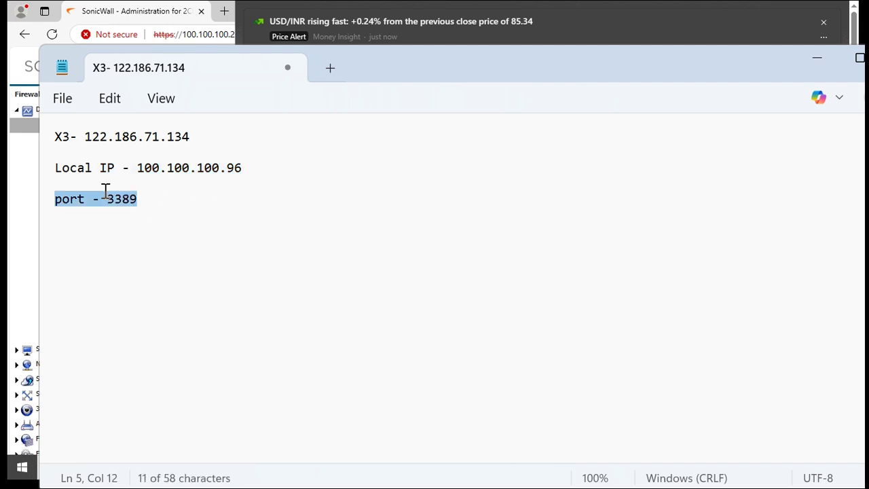
{"action": "left_click", "coordinate": [819, 57]}
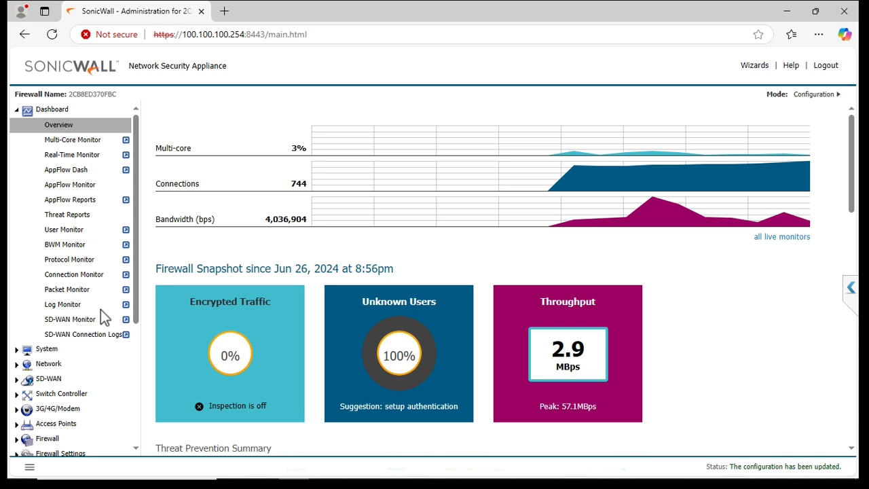
Confirm X3's IP 122.186.71.134 under Network > Interfaces, then go to Network > Address Objects
{"action": "left_click", "coordinate": [52, 364]}
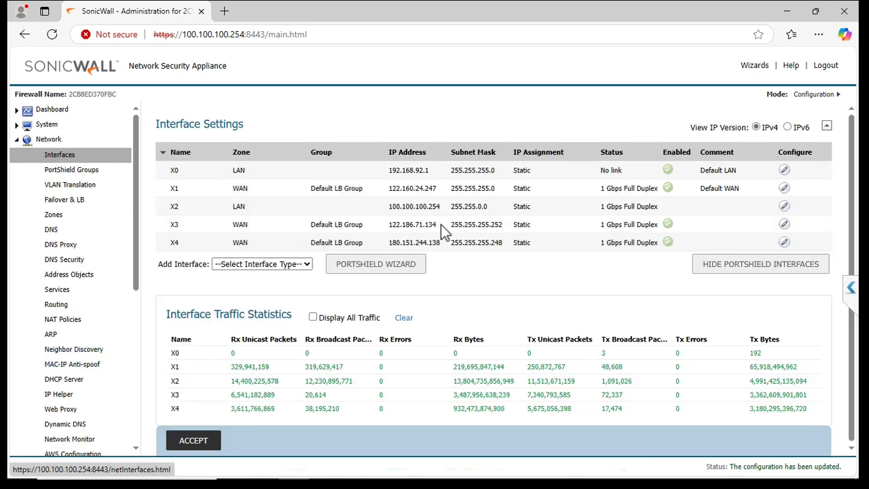
{"action": "left_click_drag", "start_coordinate": [440, 225], "coordinate": [394, 228]}
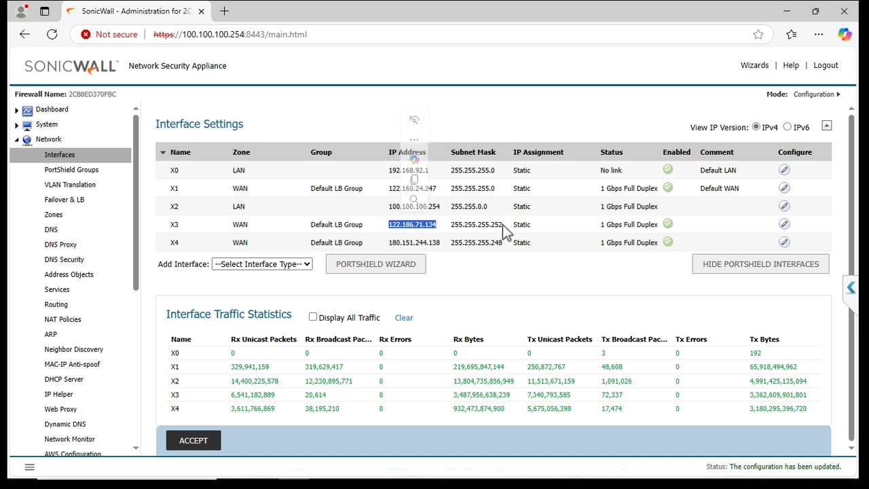
{"action": "left_click", "coordinate": [22, 142]}
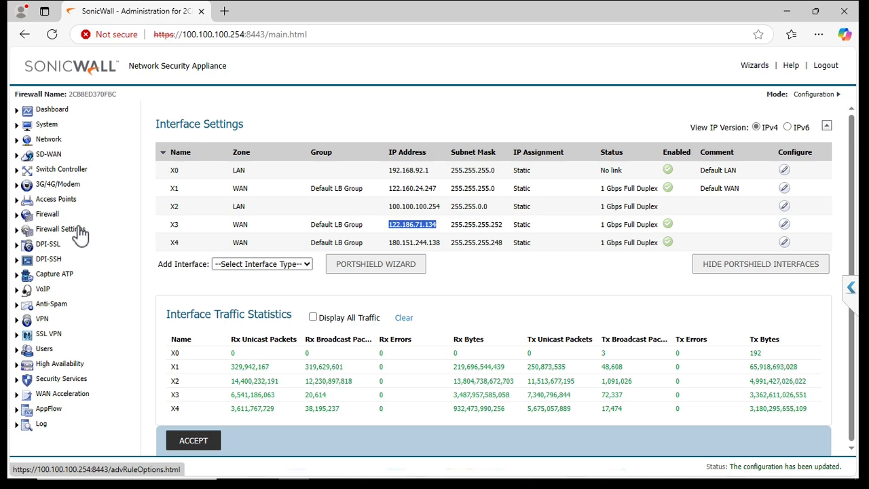
{"action": "left_click", "coordinate": [20, 139]}
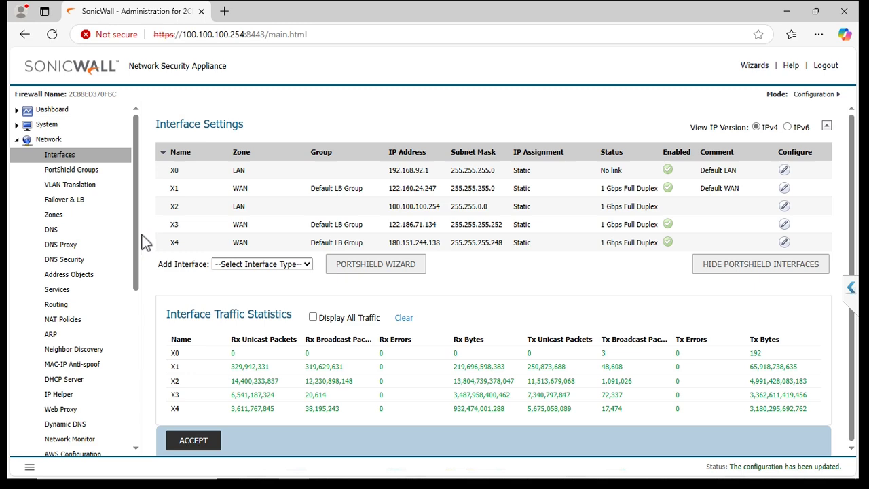
{"action": "left_click", "coordinate": [77, 278]}
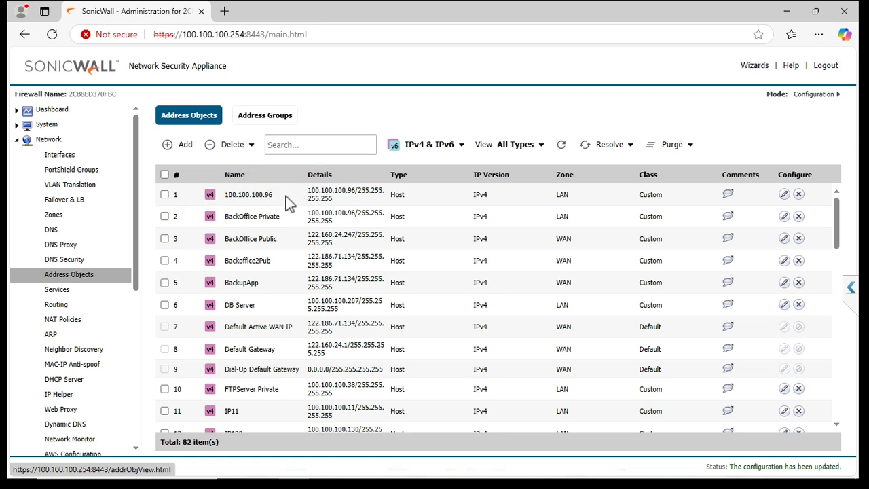
Start a new address object and set its zone to WAN
{"action": "left_click_drag", "start_coordinate": [273, 195], "coordinate": [237, 201]}
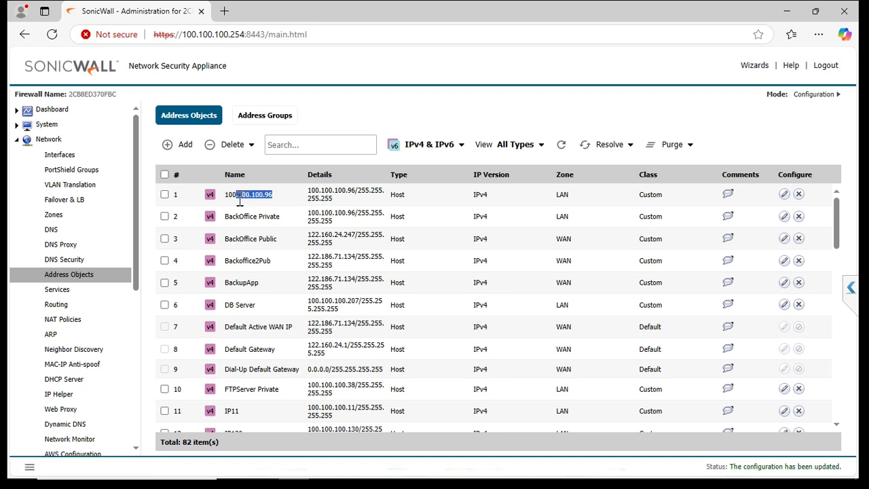
{"action": "left_click", "coordinate": [164, 194]}
{"action": "left_click", "coordinate": [174, 150]}
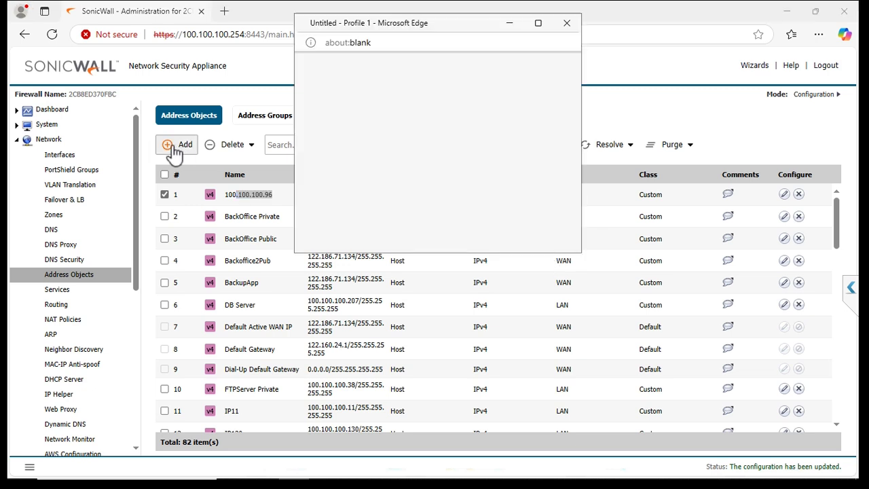
{"action": "left_click", "coordinate": [444, 117]}
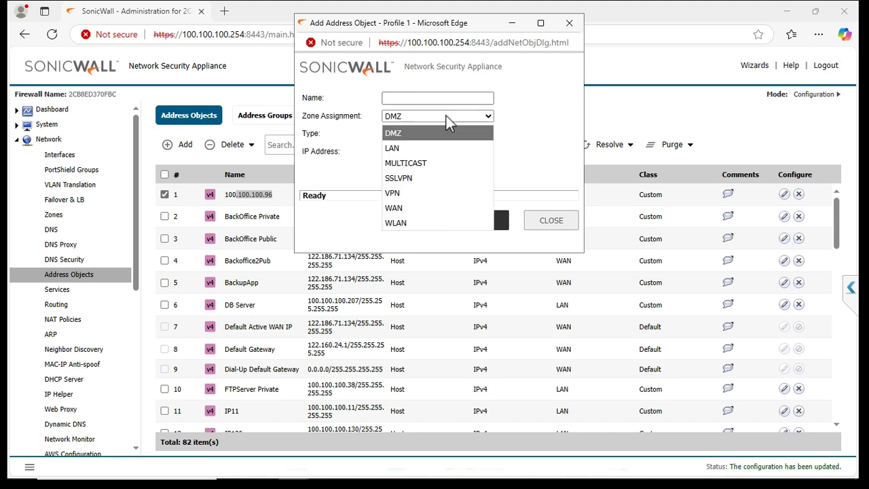
{"action": "left_click", "coordinate": [423, 147]}
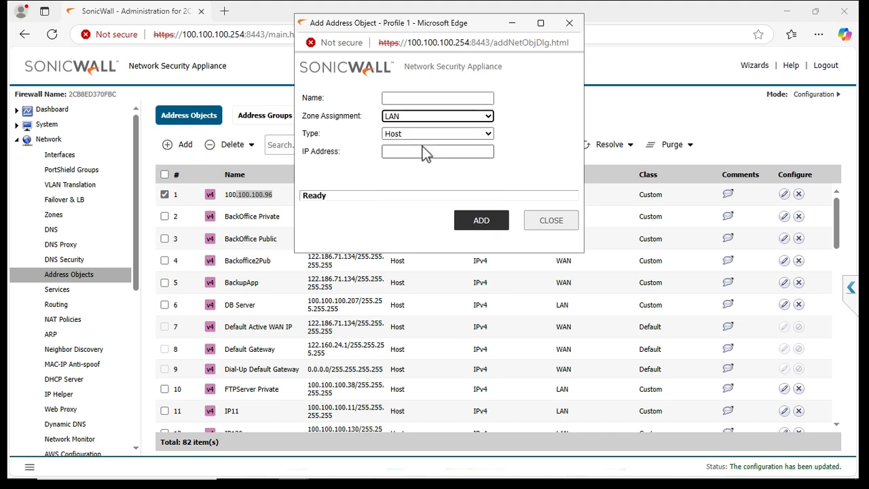
{"action": "left_click", "coordinate": [420, 101]}
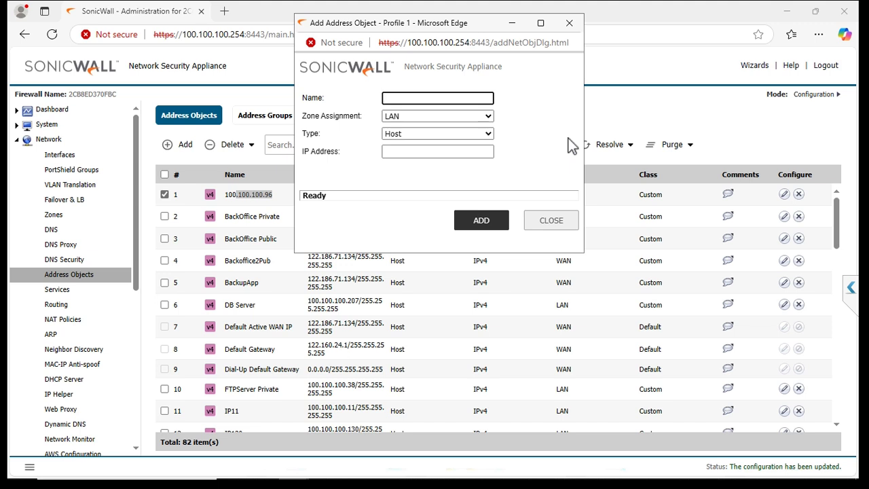
{"action": "left_click", "coordinate": [489, 115]}
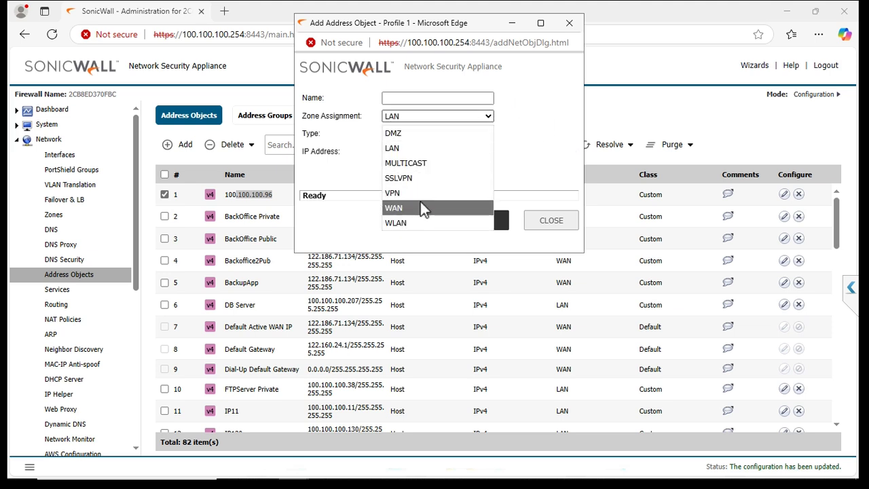
{"action": "left_click", "coordinate": [420, 208]}
{"action": "left_click", "coordinate": [441, 100]}
{"action": "type", "text": "100.100.100.96"}
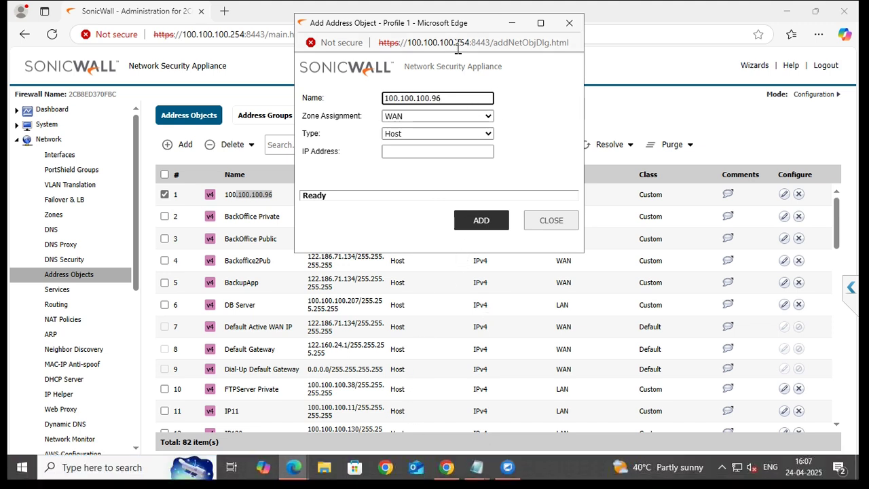
{"action": "key", "text": "BackSpace"}
{"action": "key", "text": "BackSpace"}
{"action": "key", "text": "BackSpace"}
{"action": "key", "text": "BackSpace"}
{"action": "key", "text": "BackSpace"}
{"action": "key", "text": "BackSpace"}
{"action": "key", "text": "BackSpace"}
{"action": "key", "text": "BackSpace"}
{"action": "key", "text": "BackSpace"}
{"action": "key", "text": "BackSpace"}
{"action": "key", "text": "BackSpace"}
{"action": "key", "text": "BackSpace"}
{"action": "key", "text": "BackSpace"}
{"action": "key", "text": "BackSpace"}
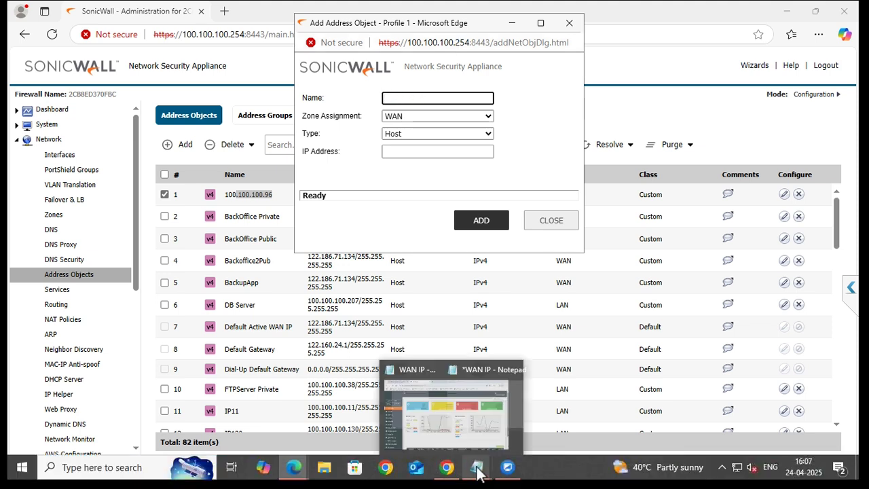
{"action": "left_click", "coordinate": [477, 468]}
{"action": "left_click", "coordinate": [511, 418]}
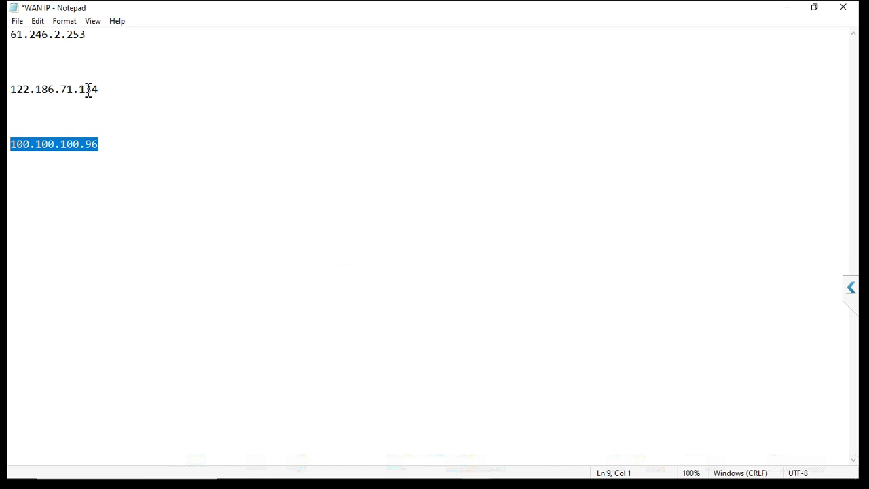
{"action": "left_click_drag", "start_coordinate": [106, 94], "coordinate": [10, 80]}
{"action": "key", "text": "ctrl+c"}
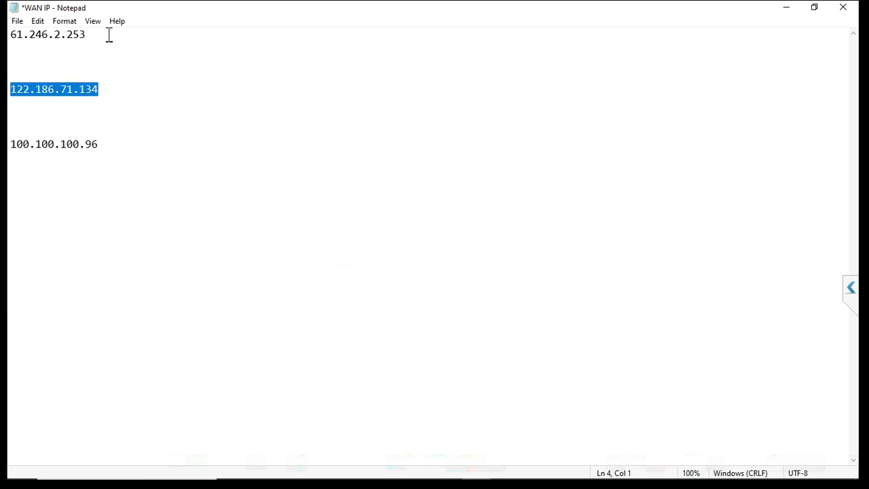
{"action": "left_click", "coordinate": [786, 7]}
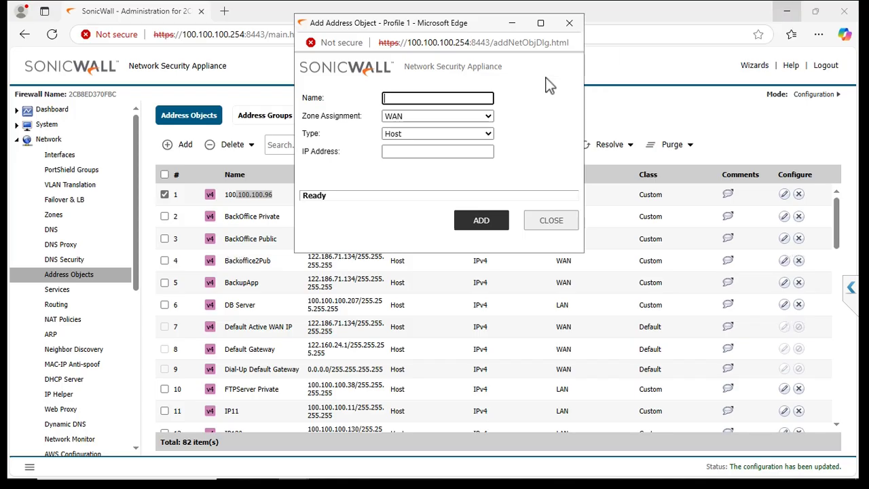
Enter 122.186.71.134 as the object's name and IP address, add it, and close the form
{"action": "key", "text": "ctrl+v"}
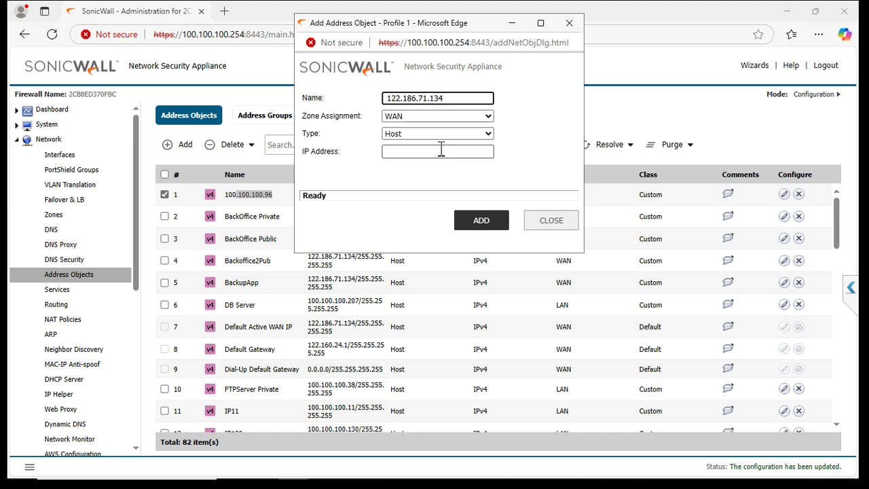
{"action": "left_click", "coordinate": [440, 152]}
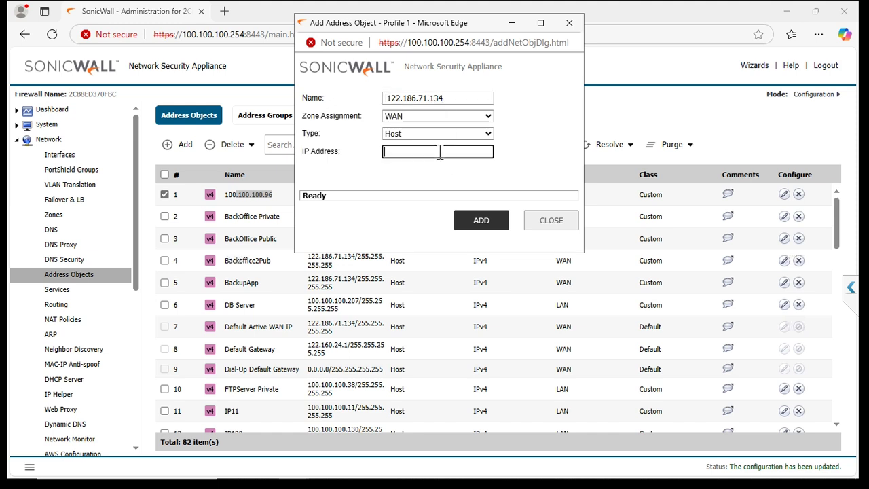
{"action": "key", "text": "ctrl+v"}
{"action": "left_click", "coordinate": [481, 224]}
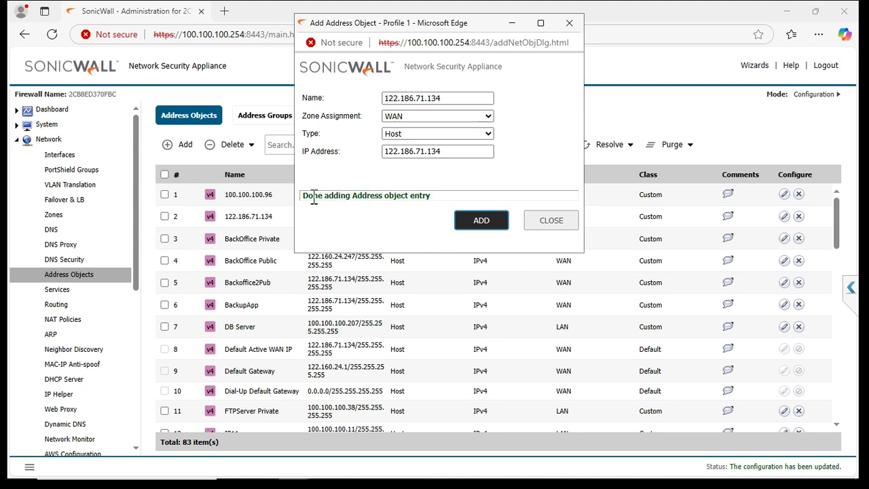
{"action": "left_click_drag", "start_coordinate": [307, 196], "coordinate": [409, 197]}
{"action": "left_click", "coordinate": [552, 221]}
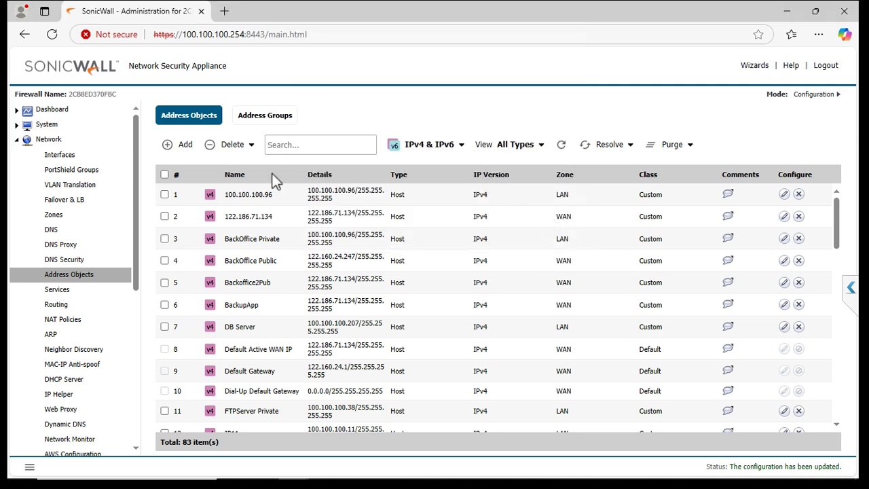
{"action": "left_click", "coordinate": [784, 195]}
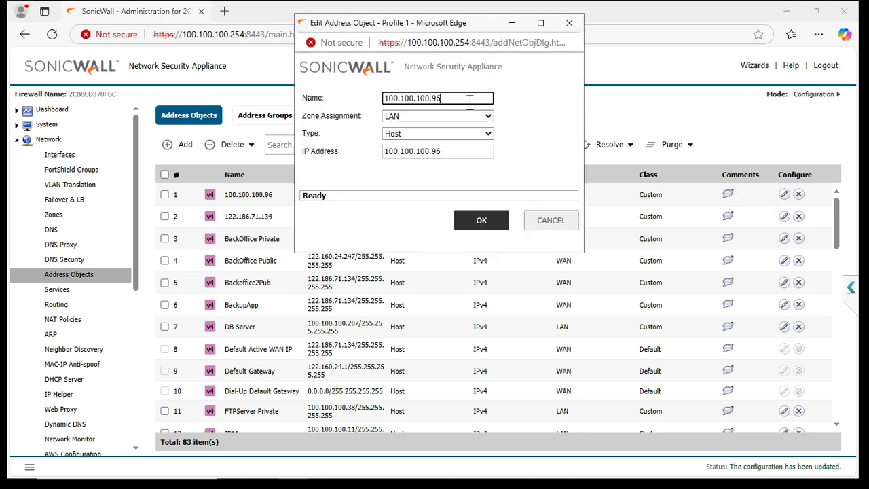
{"action": "left_click_drag", "start_coordinate": [450, 89], "coordinate": [367, 86]}
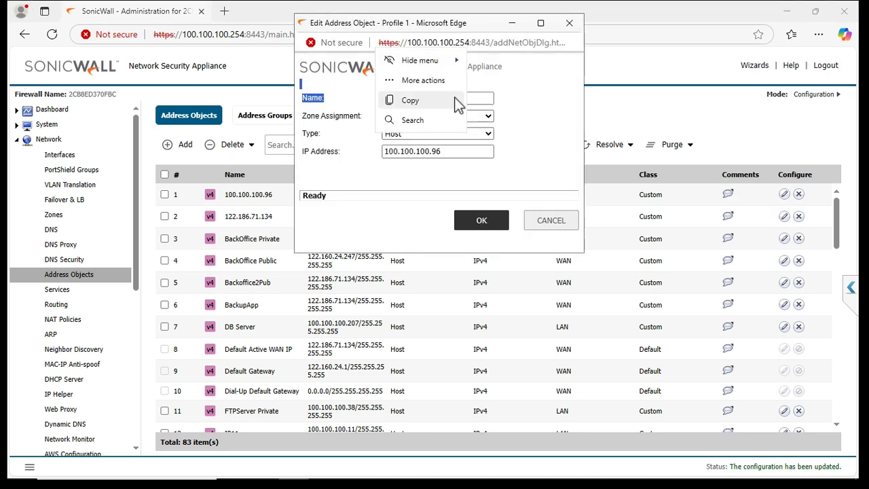
{"action": "left_click", "coordinate": [459, 102]}
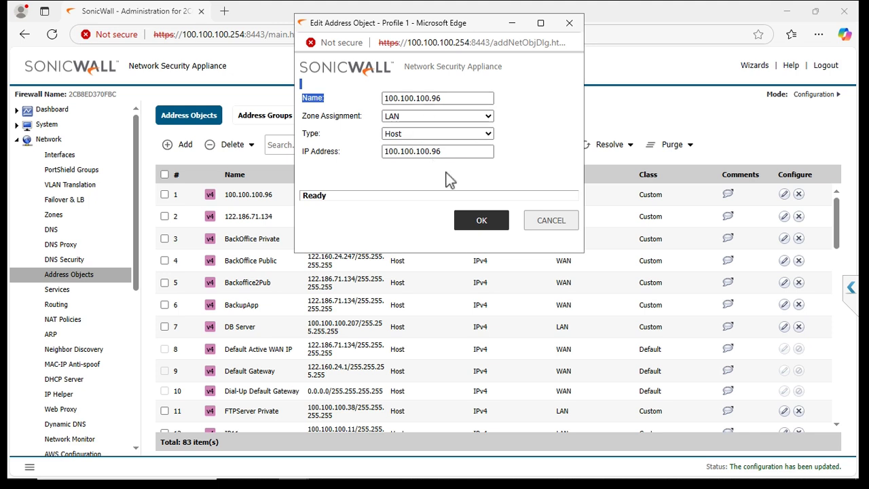
{"action": "left_click", "coordinate": [493, 223]}
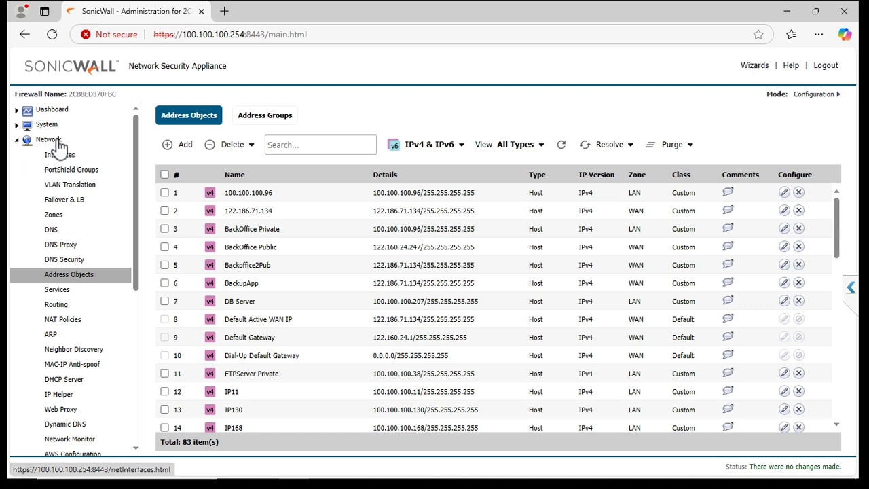
Start a new NAT policy named 'Terminal Server'
{"action": "left_click", "coordinate": [71, 321]}
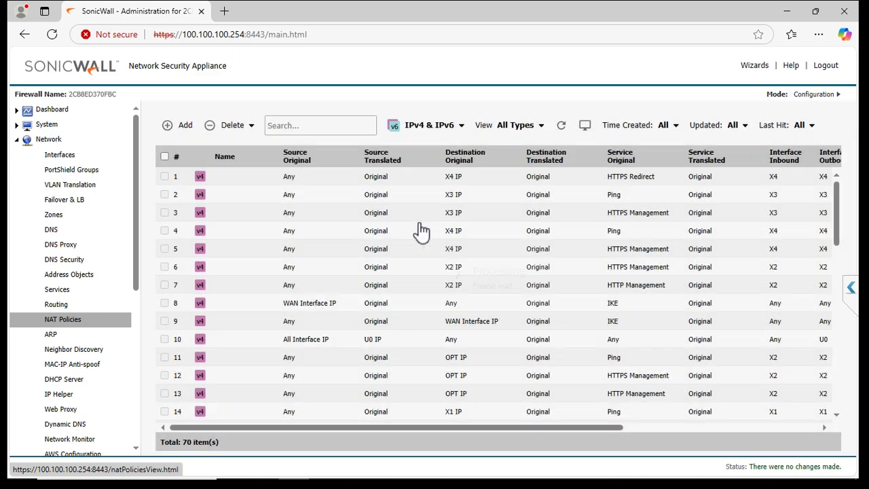
{"action": "left_click", "coordinate": [174, 134]}
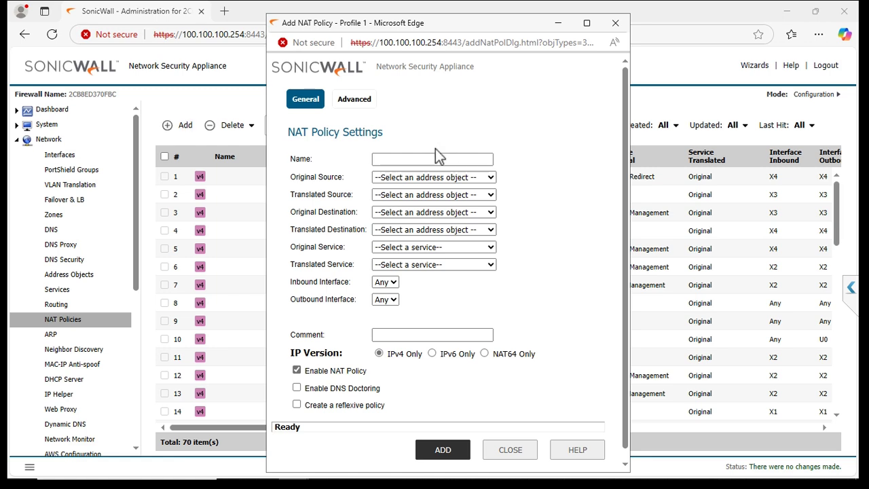
{"action": "left_click", "coordinate": [433, 158]}
{"action": "type", "text": "Terminal"}
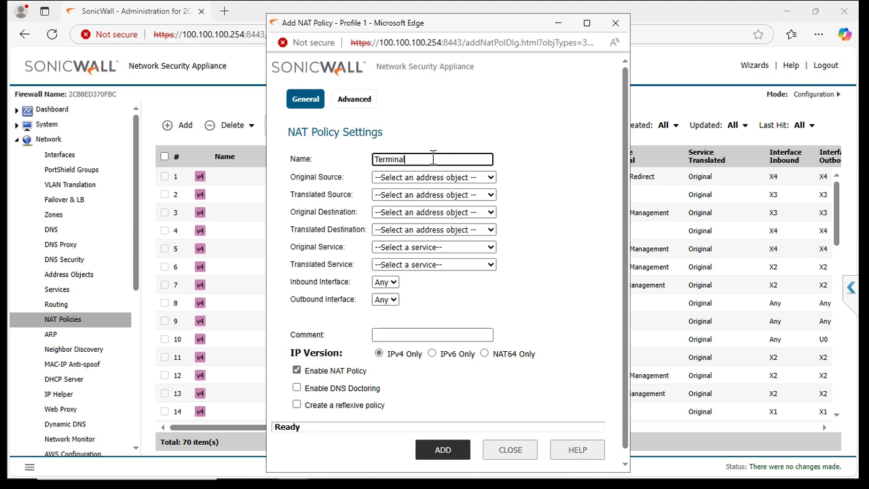
{"action": "type", "text": " Server"}
Set the policy's original source to Any and translated source to Original
{"action": "left_click", "coordinate": [434, 176]}
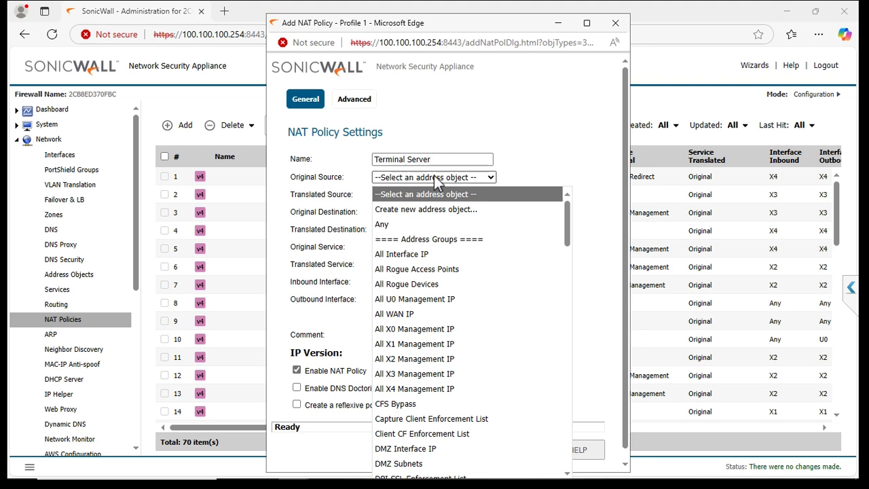
{"action": "left_click", "coordinate": [403, 225]}
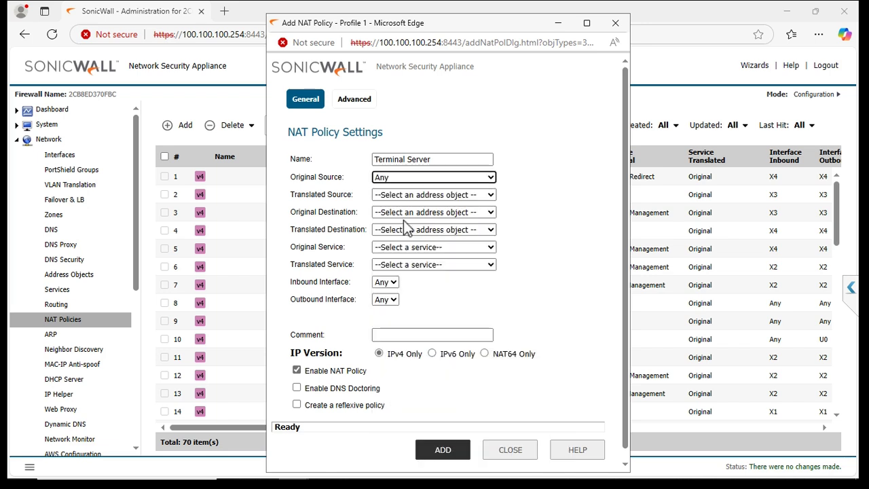
{"action": "left_click", "coordinate": [492, 196]}
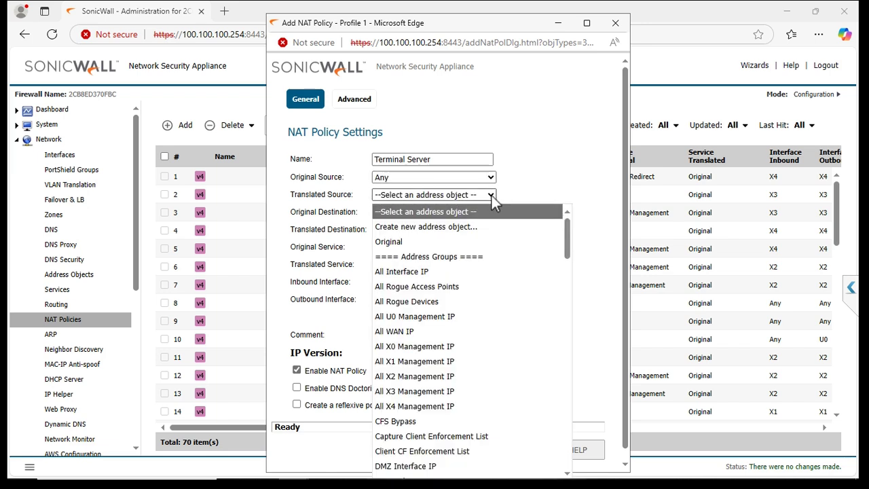
{"action": "left_click", "coordinate": [409, 241]}
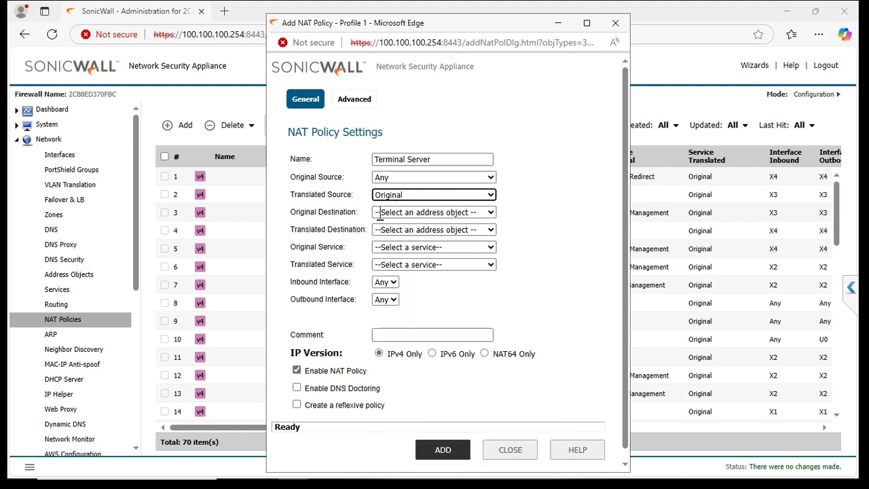
{"action": "left_click_drag", "start_coordinate": [288, 176], "coordinate": [343, 183]}
Choose the X3 IP address object as the Terminal Server policy's original destination
{"action": "left_click", "coordinate": [343, 183]}
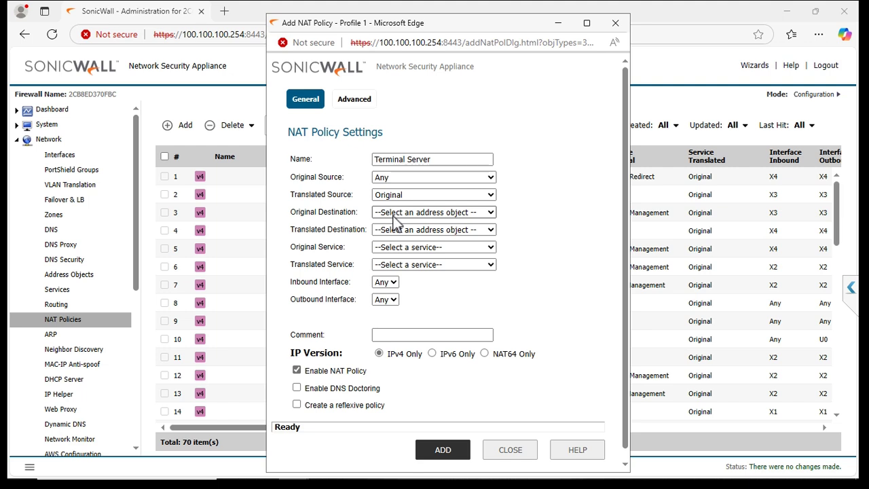
{"action": "left_click", "coordinate": [393, 216]}
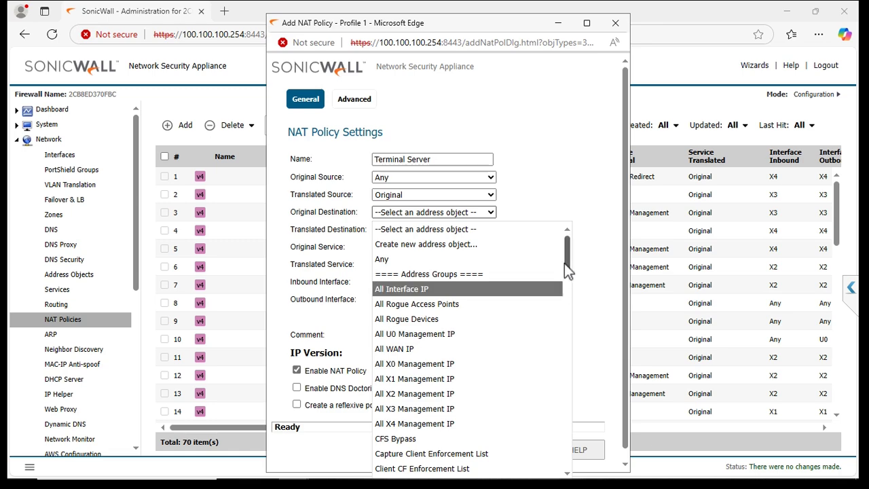
{"action": "left_click_drag", "start_coordinate": [564, 270], "coordinate": [569, 362]}
{"action": "left_click_drag", "start_coordinate": [570, 363], "coordinate": [571, 448]}
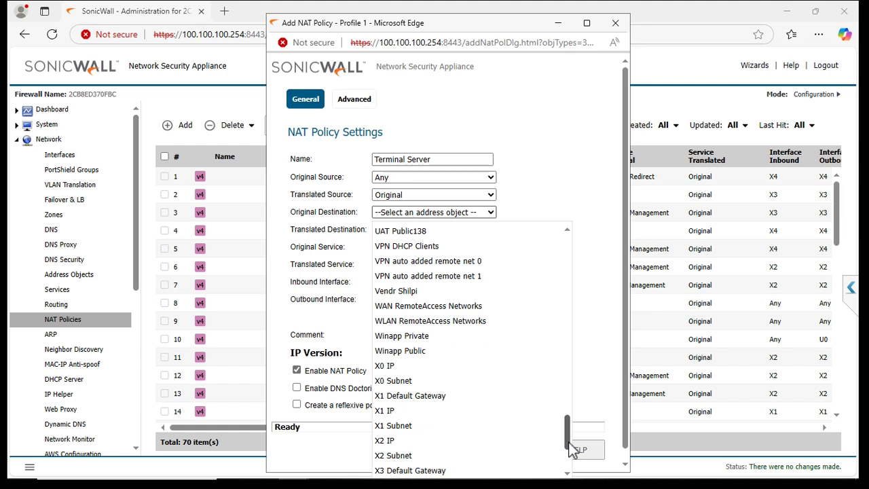
{"action": "left_click_drag", "start_coordinate": [571, 448], "coordinate": [571, 462]}
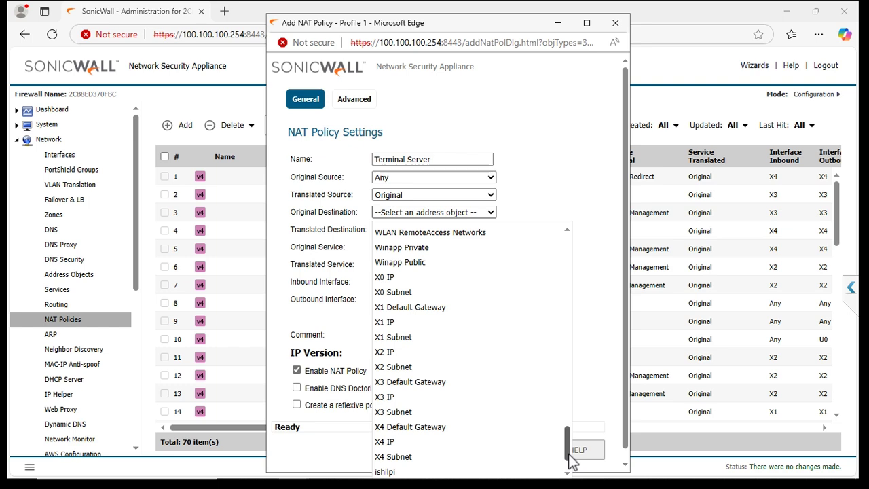
{"action": "left_click_drag", "start_coordinate": [572, 462], "coordinate": [570, 481]}
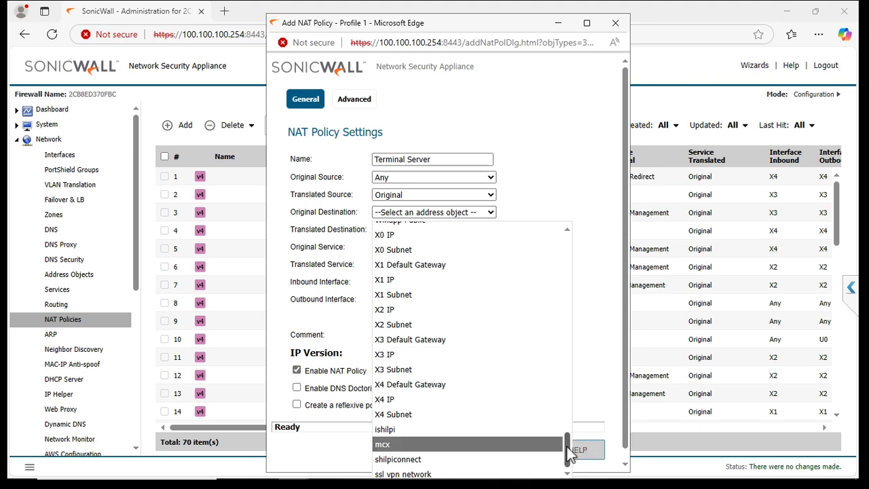
{"action": "left_click_drag", "start_coordinate": [569, 453], "coordinate": [568, 359]}
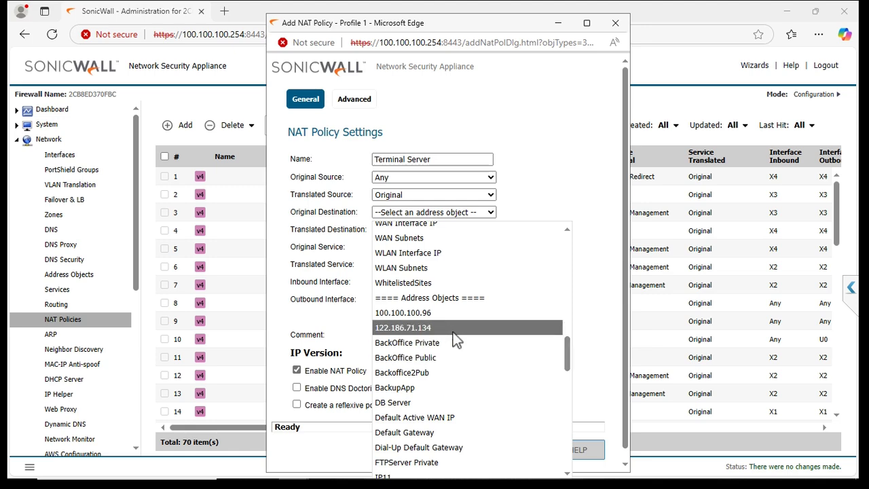
{"action": "left_click_drag", "start_coordinate": [570, 351], "coordinate": [570, 452]}
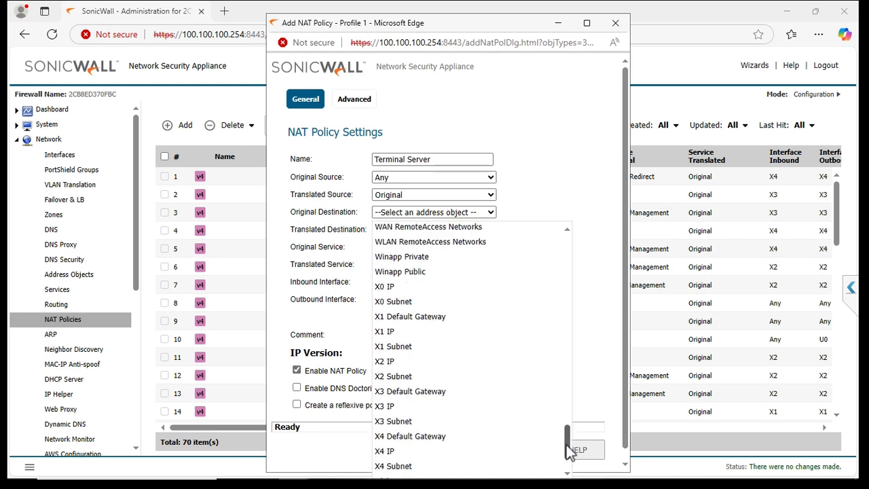
{"action": "left_click", "coordinate": [386, 407]}
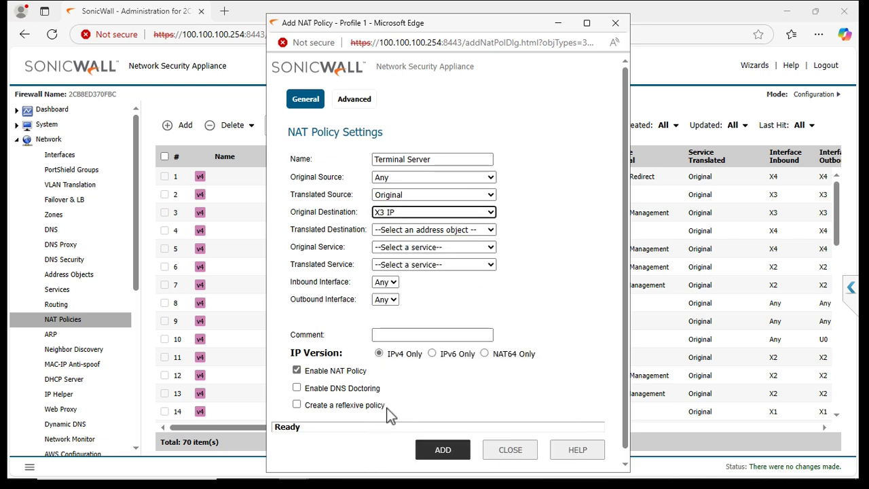
{"action": "left_click", "coordinate": [427, 230]}
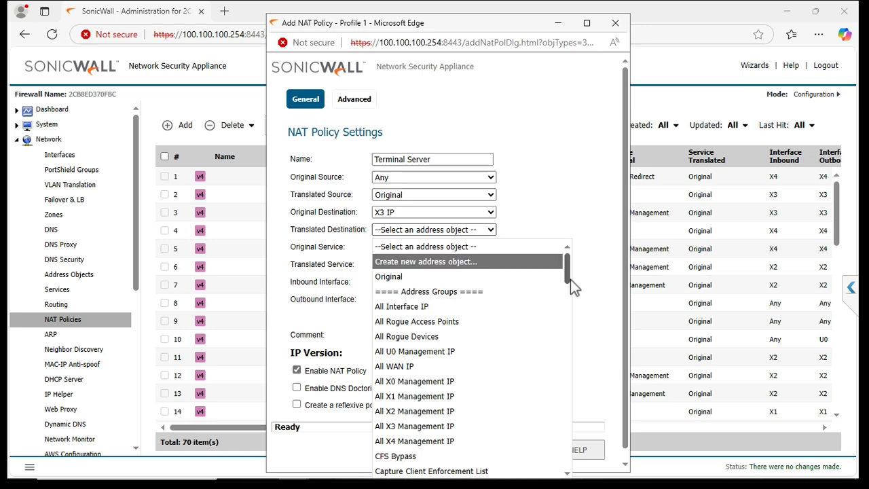
Choose the 100.100.100.96 address object as the translated destination
{"action": "left_click_drag", "start_coordinate": [571, 279], "coordinate": [563, 358]}
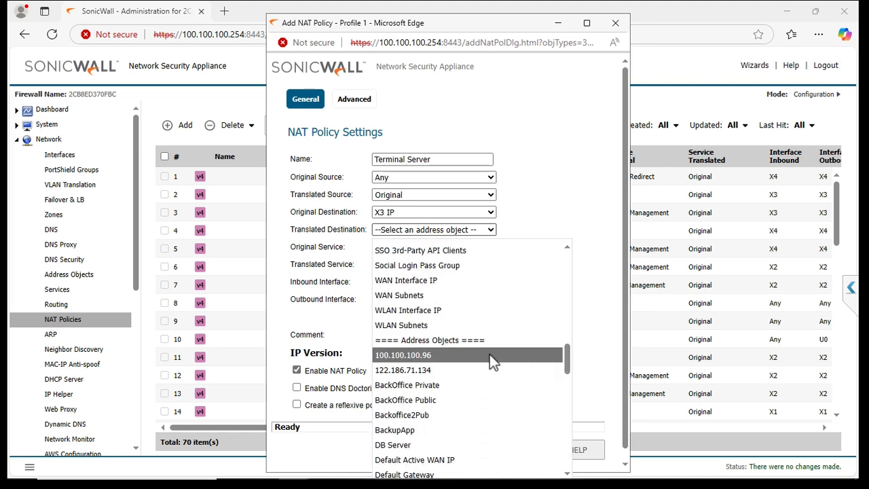
{"action": "left_click", "coordinate": [450, 355]}
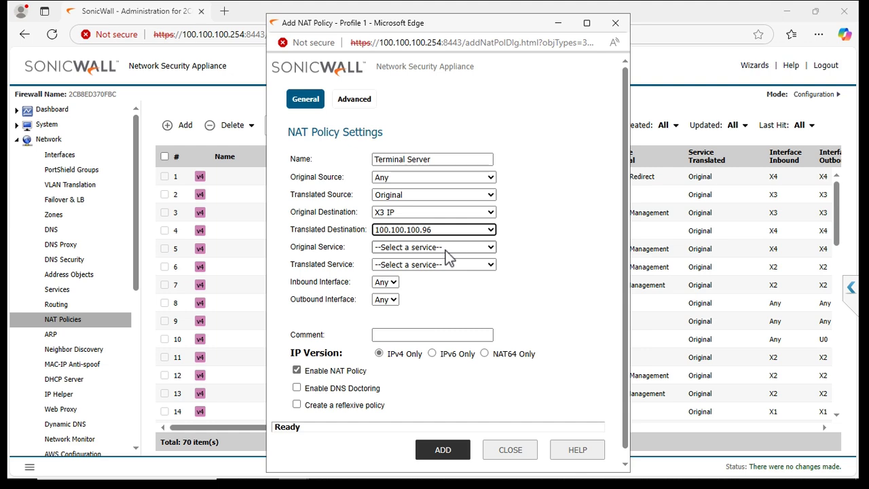
{"action": "left_click", "coordinate": [449, 251]}
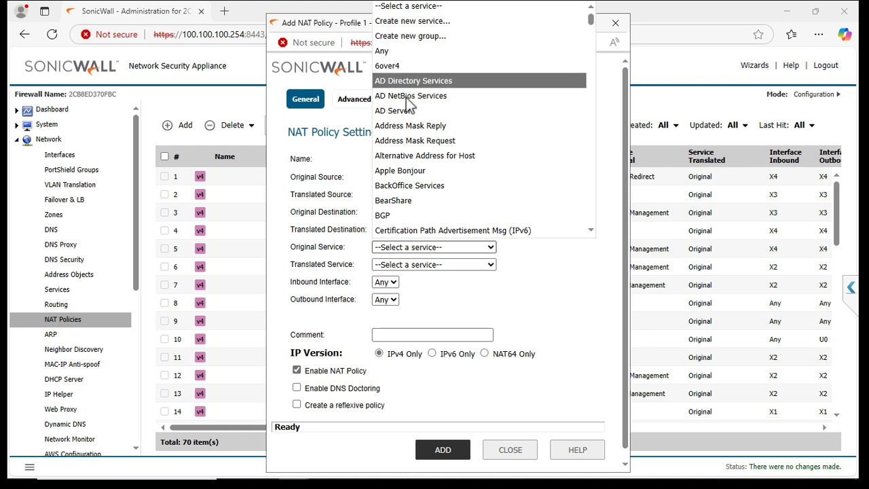
Create a 'Terminal Server' service with protocol TCP(6) and port range 3389–3389
{"action": "key", "text": "Down"}
{"action": "key", "text": "Down"}
{"action": "key", "text": "Down"}
{"action": "key", "text": "Down"}
{"action": "key", "text": "Down"}
{"action": "key", "text": "Down"}
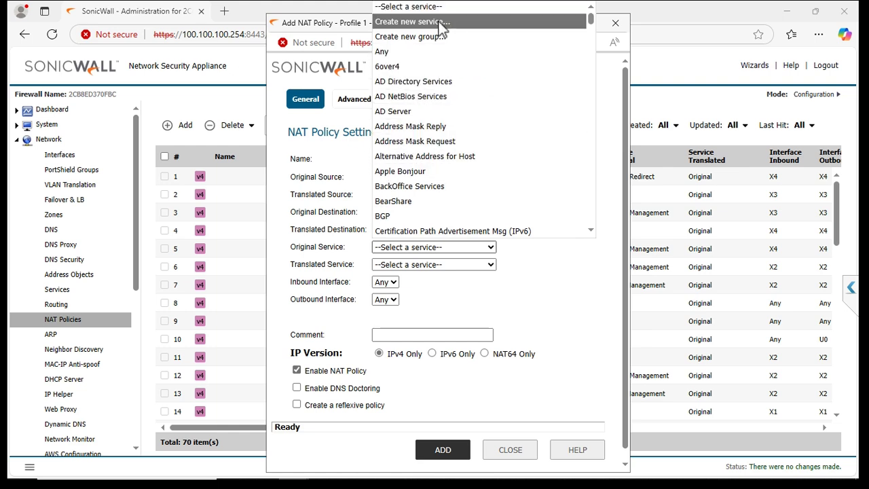
{"action": "left_click", "coordinate": [443, 22]}
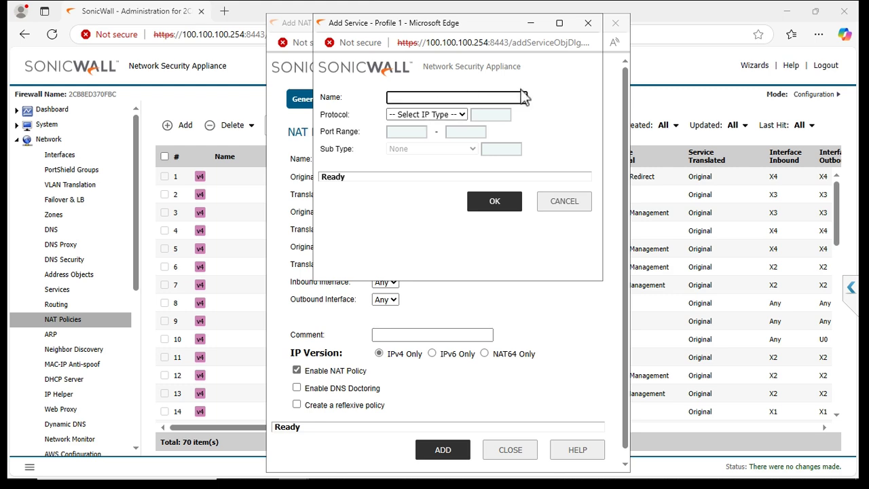
{"action": "type", "text": "Terminal Server"}
{"action": "left_click", "coordinate": [463, 115]}
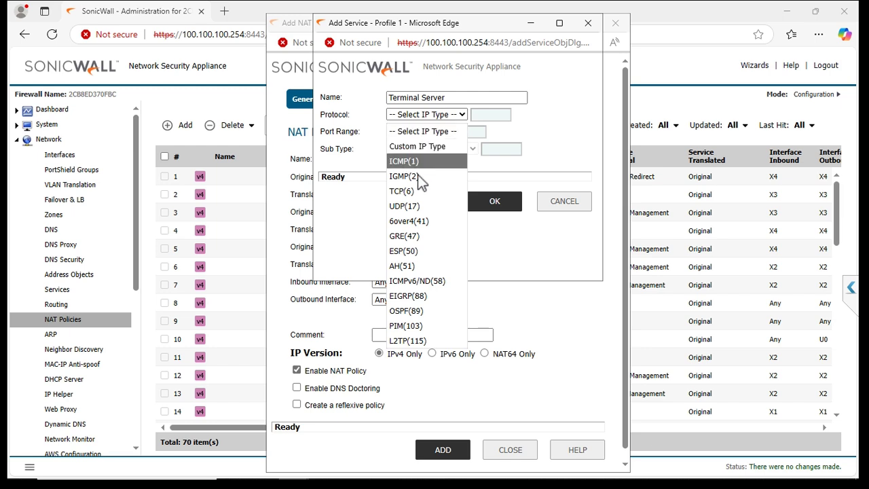
{"action": "left_click", "coordinate": [414, 192]}
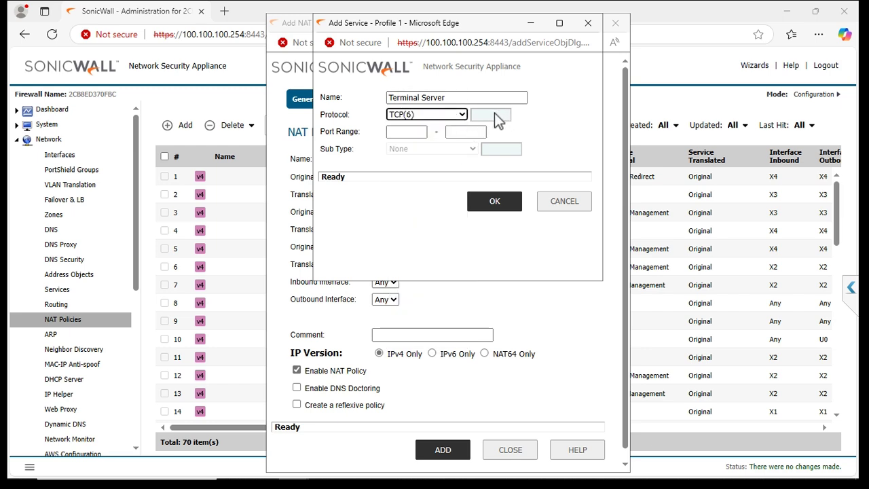
{"action": "left_click", "coordinate": [411, 137]}
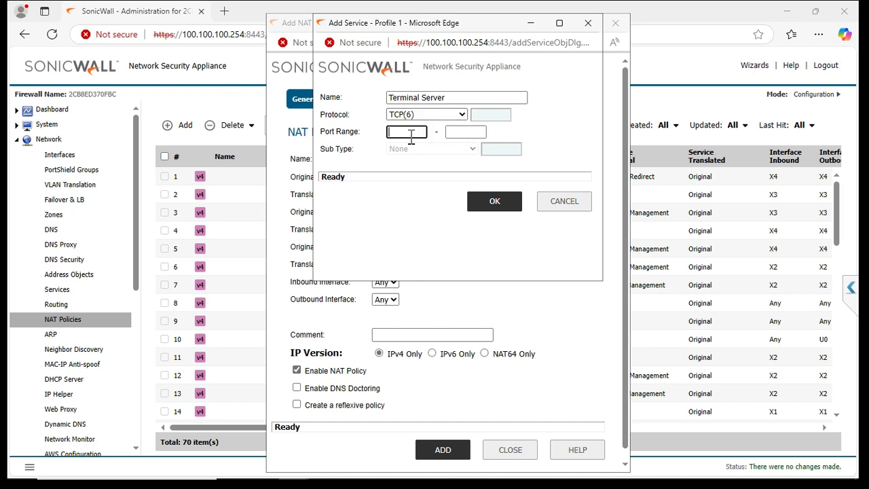
{"action": "type", "text": "3389"}
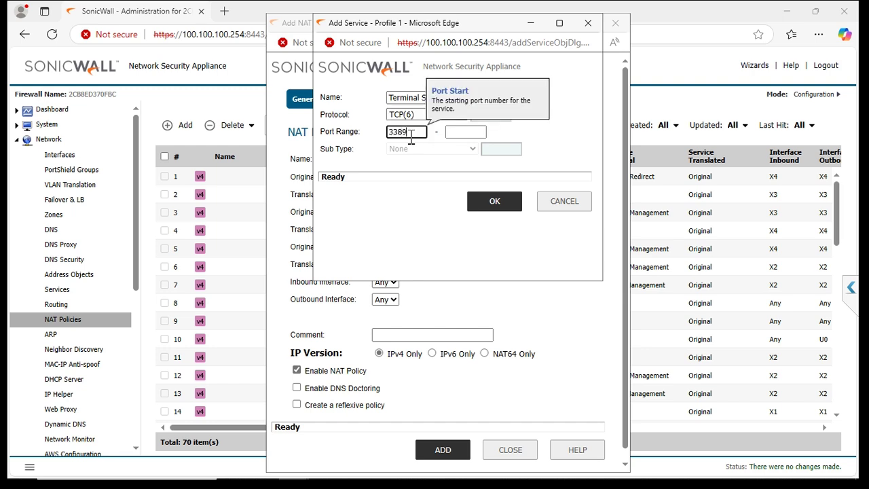
{"action": "left_click", "coordinate": [453, 135]}
{"action": "type", "text": "3"}
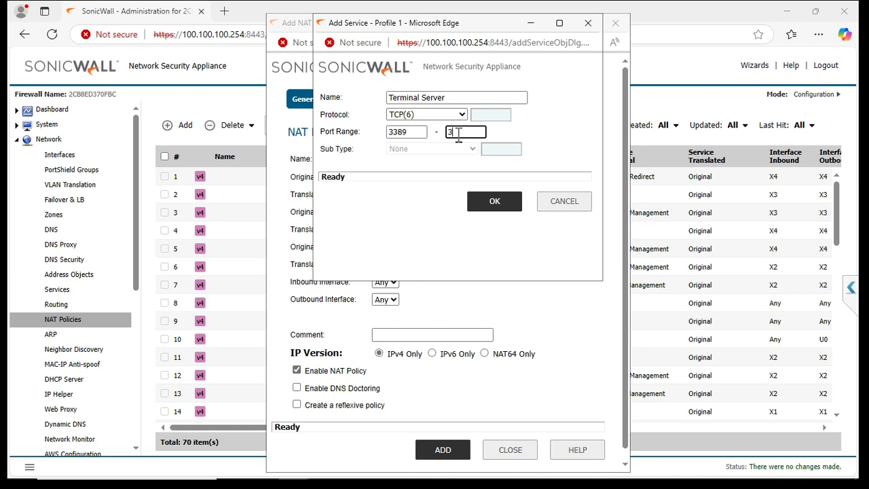
{"action": "type", "text": "389"}
{"action": "left_click", "coordinate": [498, 208]}
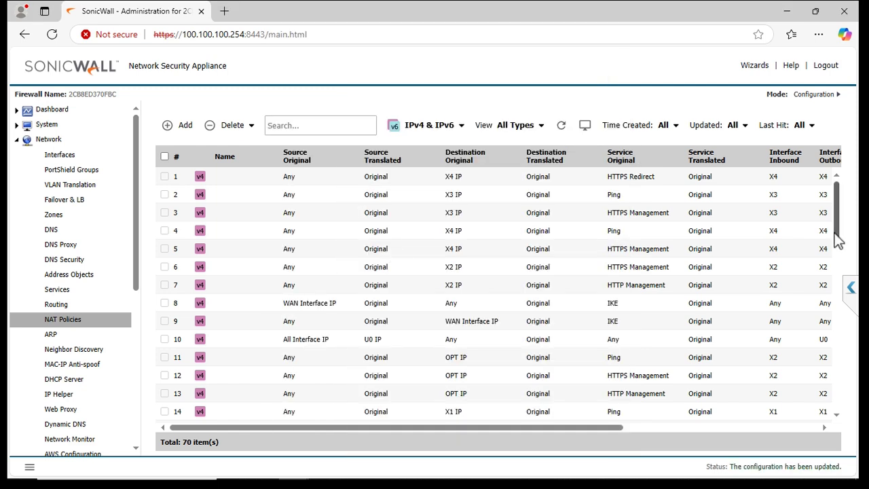
Search the NAT Policies table for 'ter', narrowing it to 6 policies
{"action": "scroll", "coordinate": [839, 241], "scroll_direction": "down", "scroll_amount": 3}
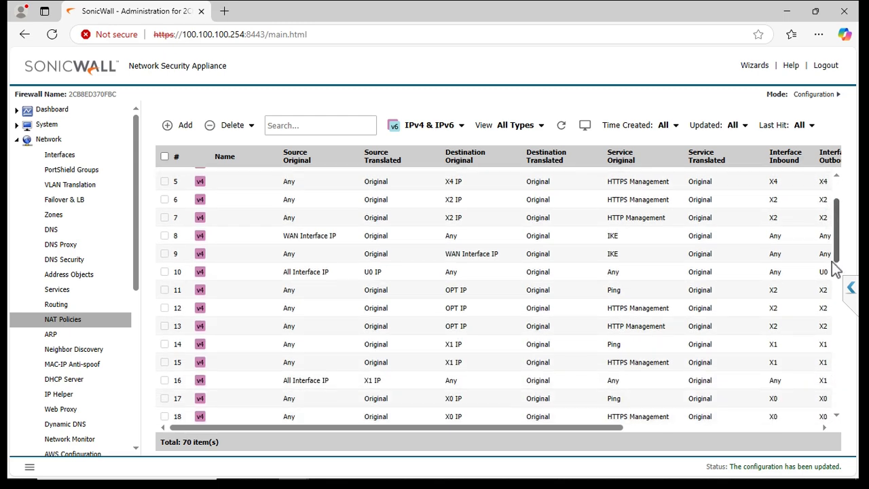
{"action": "scroll", "coordinate": [829, 319], "scroll_direction": "down", "scroll_amount": 8}
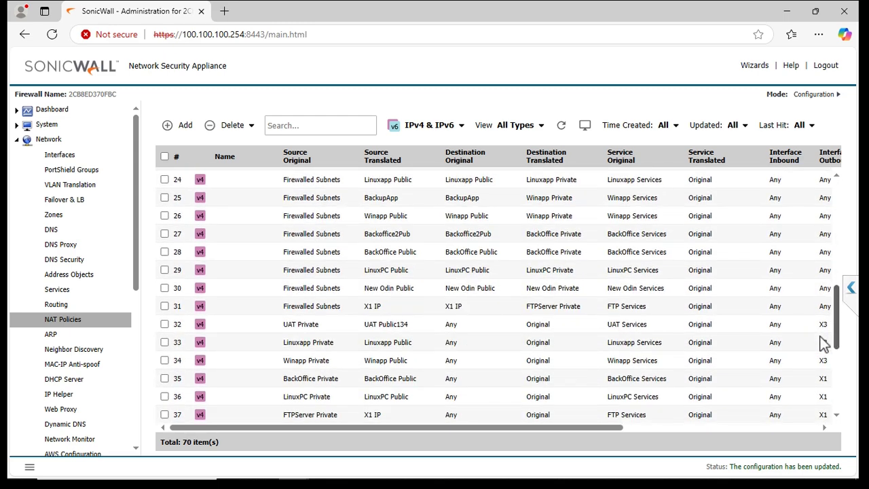
{"action": "scroll", "coordinate": [818, 381], "scroll_direction": "up", "scroll_amount": 6}
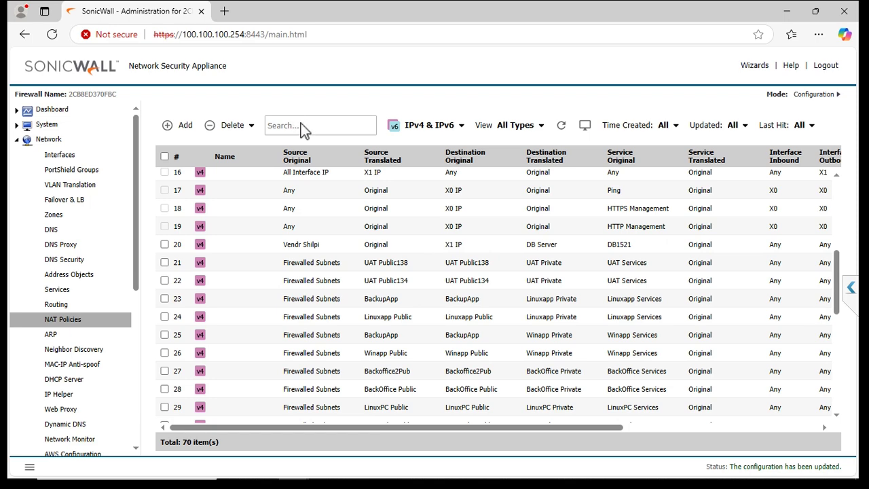
{"action": "type", "text": "ter"}
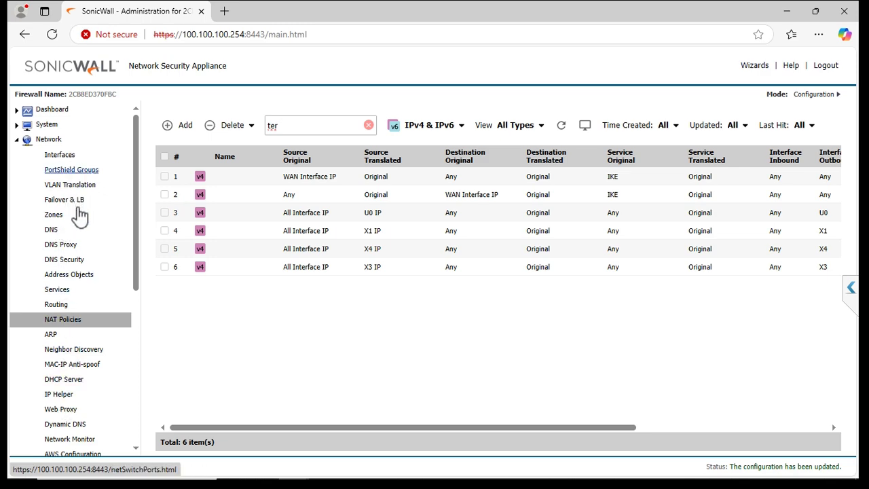
Filter Network > Services by 'termi' to find the Terminal Server TCP 3389 service
{"action": "left_click", "coordinate": [74, 279]}
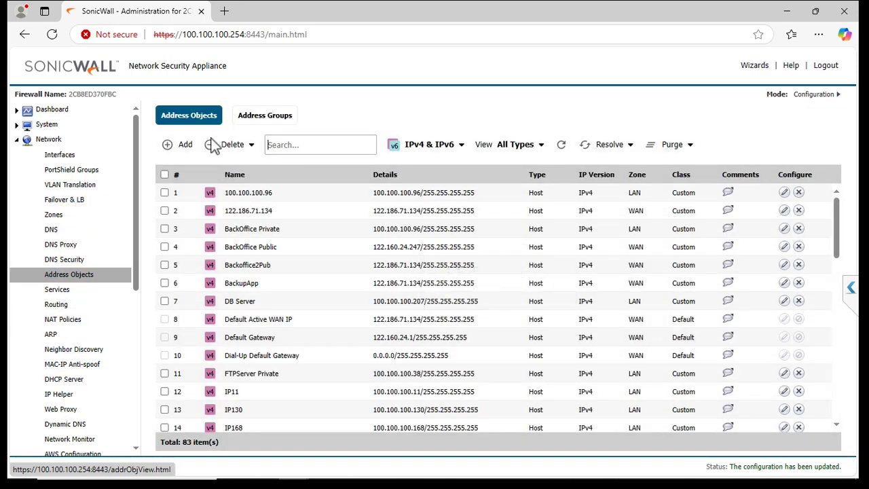
{"action": "left_click", "coordinate": [325, 140]}
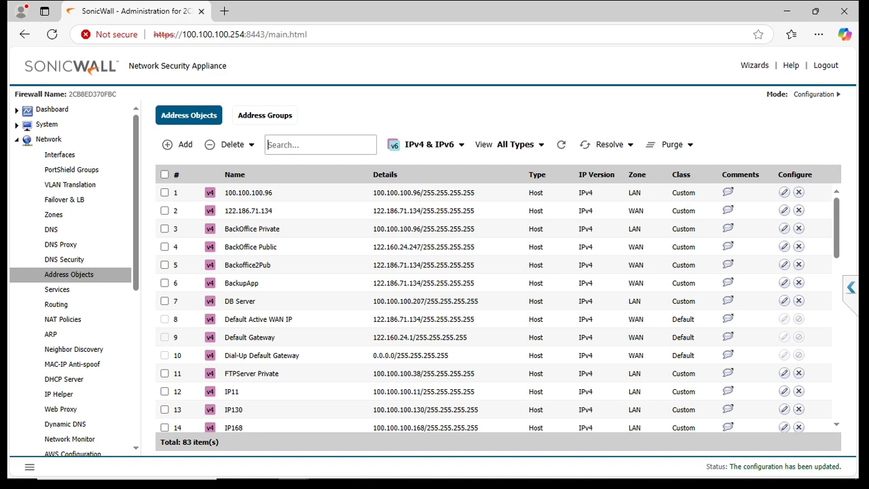
{"action": "scroll", "coordinate": [841, 277], "scroll_direction": "down", "scroll_amount": 3}
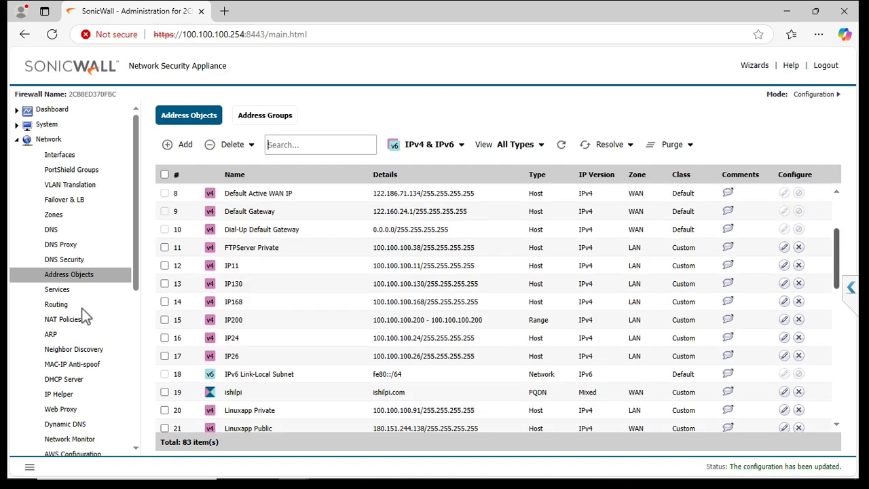
{"action": "left_click", "coordinate": [59, 292]}
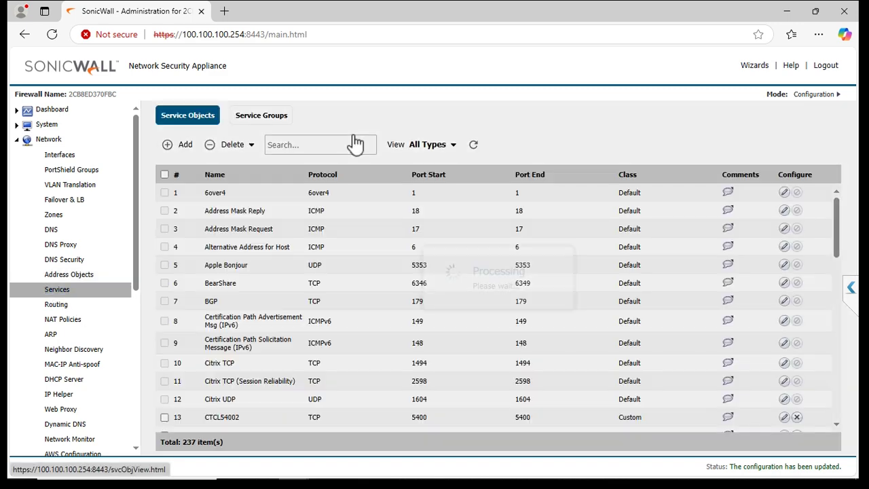
{"action": "type", "text": "ter"}
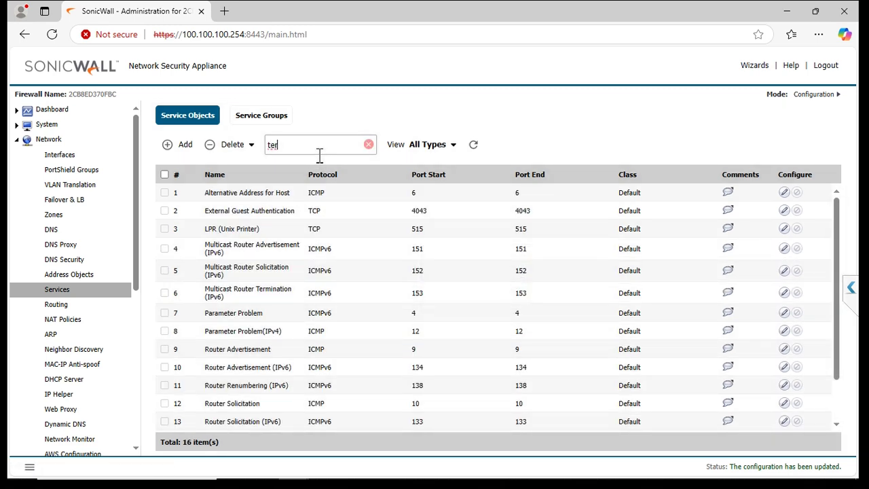
{"action": "type", "text": "mi"}
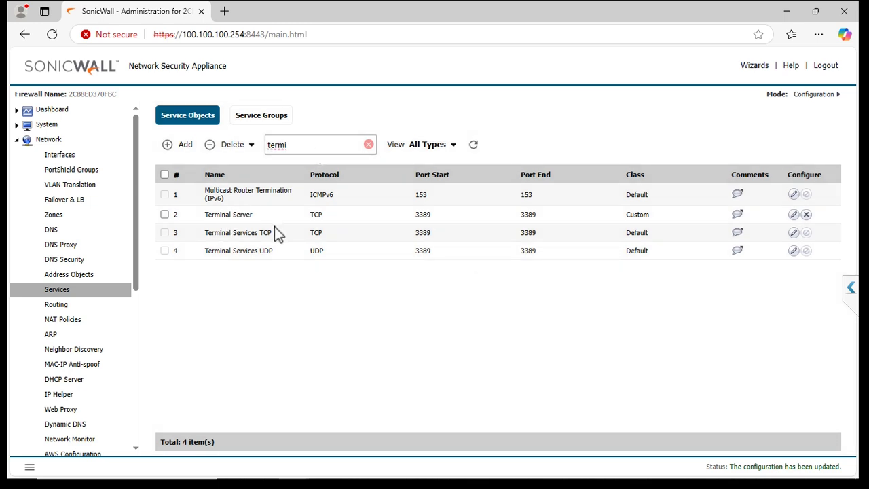
{"action": "left_click_drag", "start_coordinate": [400, 238], "coordinate": [396, 239]}
{"action": "left_click", "coordinate": [184, 146]}
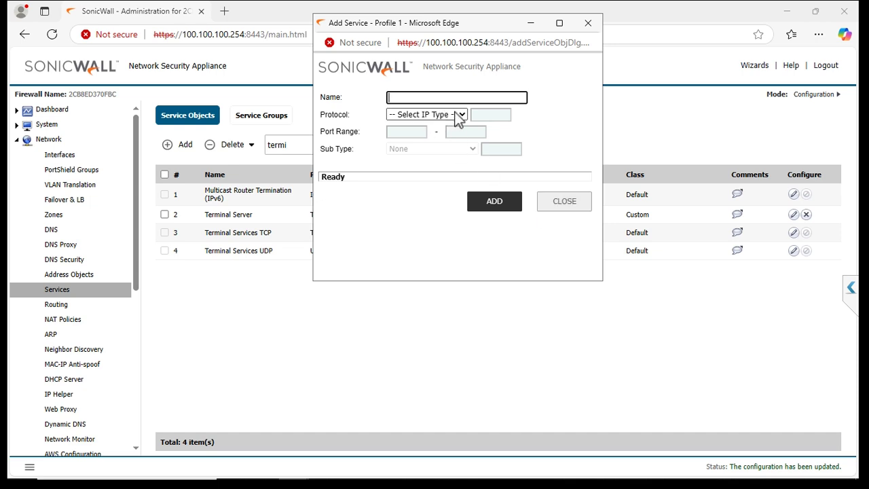
{"action": "left_click", "coordinate": [458, 114]}
{"action": "left_click", "coordinate": [416, 192]}
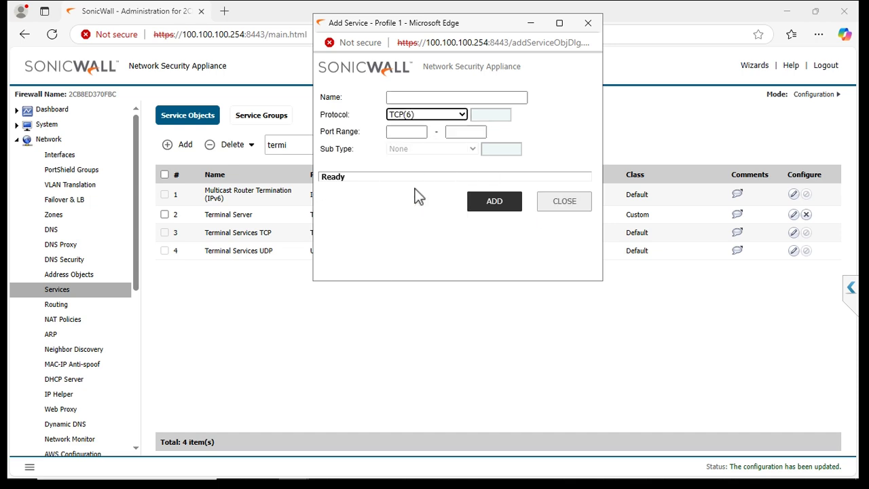
{"action": "left_click", "coordinate": [416, 131]}
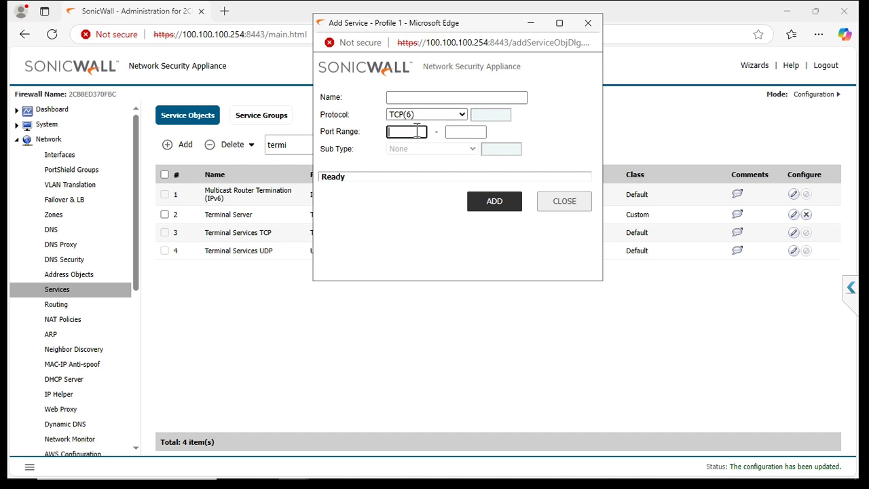
{"action": "left_click", "coordinate": [462, 132]}
{"action": "left_click", "coordinate": [562, 201]}
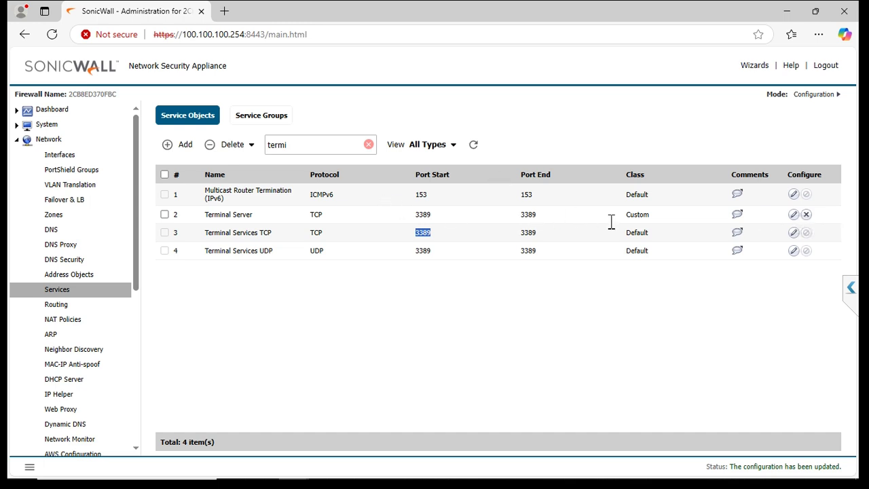
Delete the Terminal Server service object, confirm, and reopen the full 70-item NAT Policies list
{"action": "left_click", "coordinate": [806, 214]}
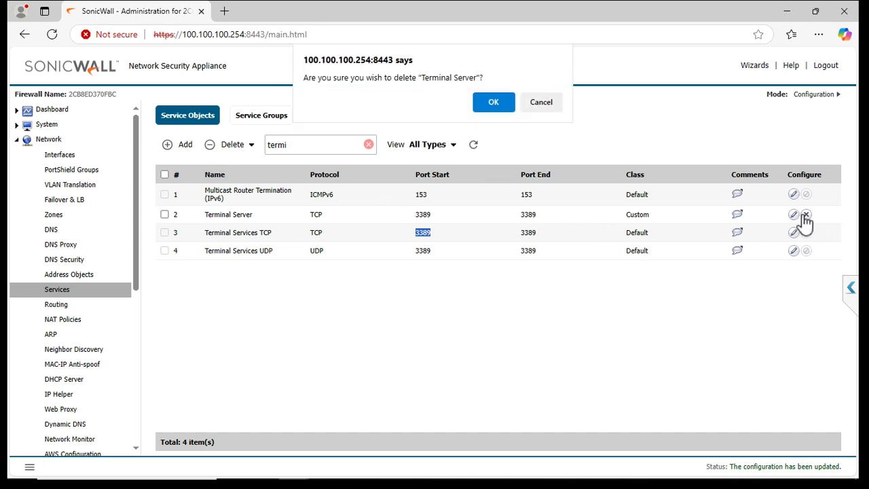
{"action": "left_click", "coordinate": [492, 101]}
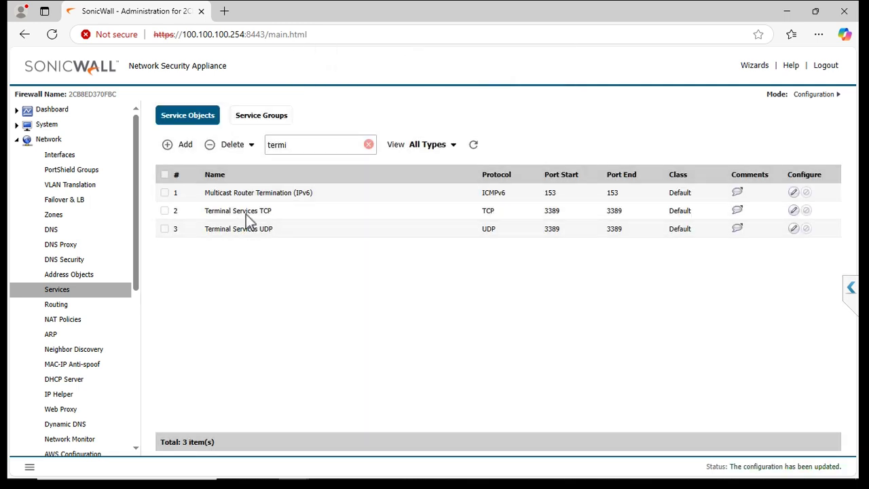
{"action": "left_click_drag", "start_coordinate": [230, 210], "coordinate": [226, 210]}
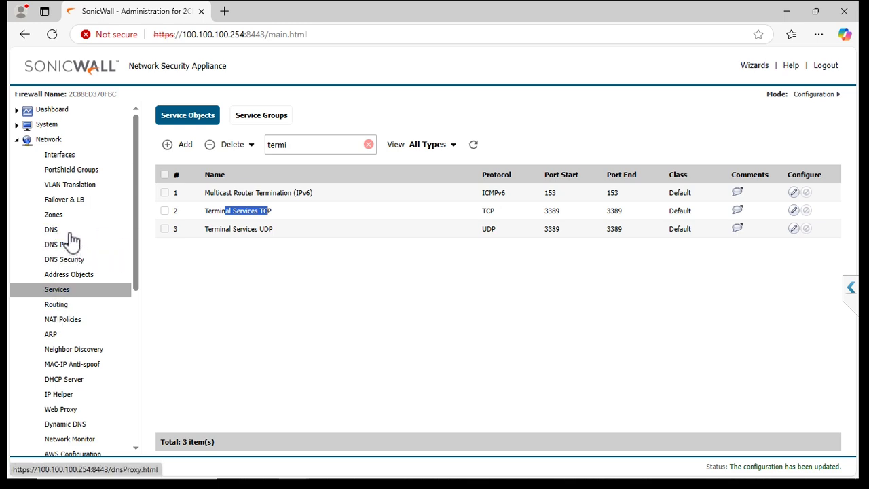
{"action": "left_click", "coordinate": [68, 320]}
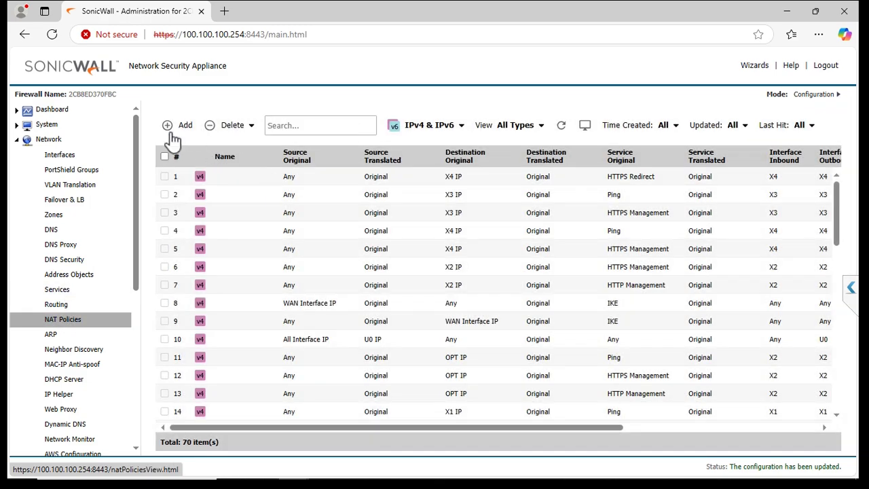
Add a NAT policy named Terminal Server with original source Any and translated source Original
{"action": "left_click", "coordinate": [173, 136]}
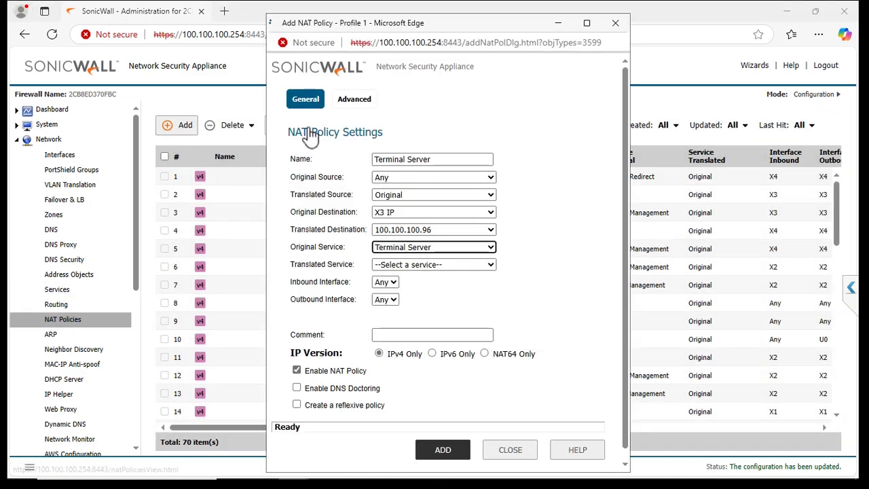
{"action": "left_click", "coordinate": [412, 162]}
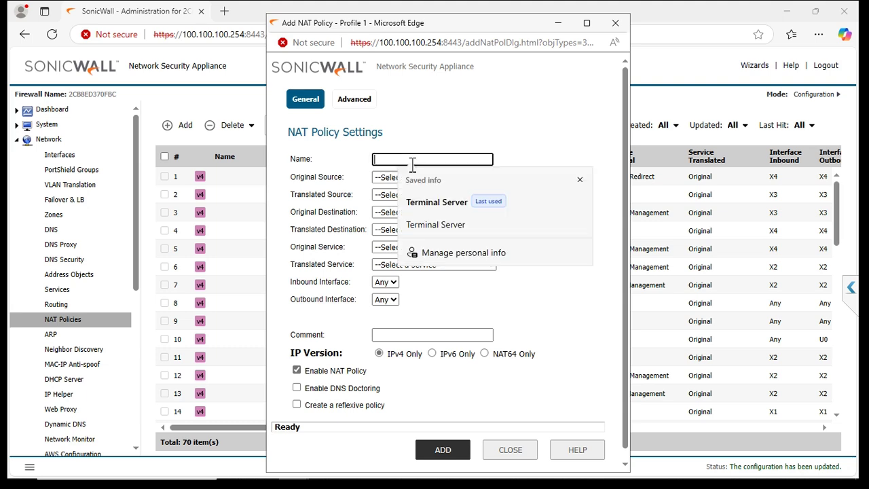
{"action": "left_click", "coordinate": [445, 209]}
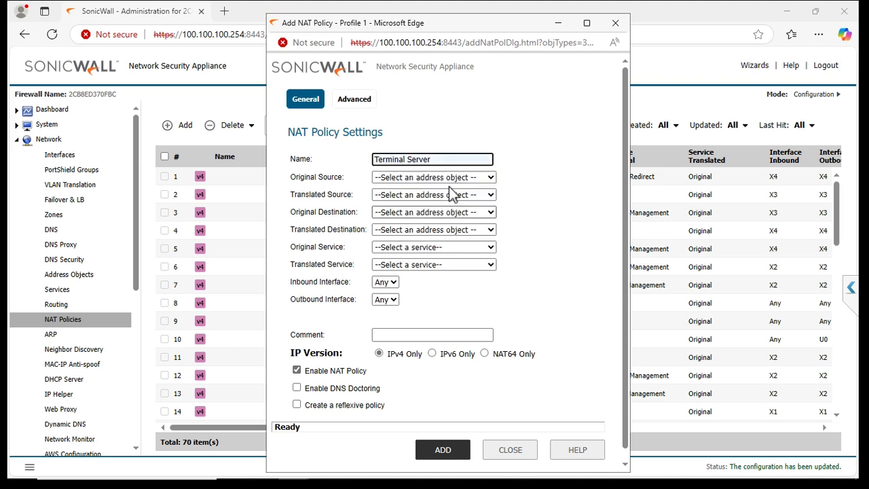
{"action": "left_click", "coordinate": [456, 178]}
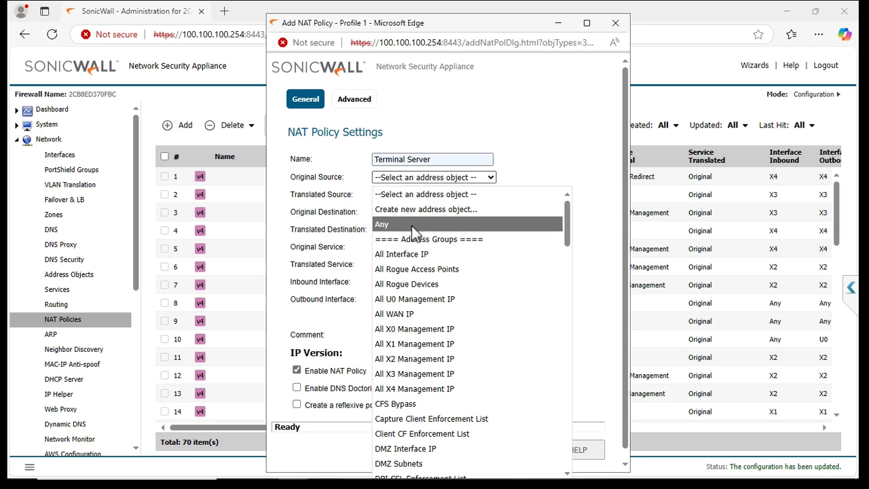
{"action": "left_click", "coordinate": [409, 225]}
{"action": "left_click", "coordinate": [435, 197]}
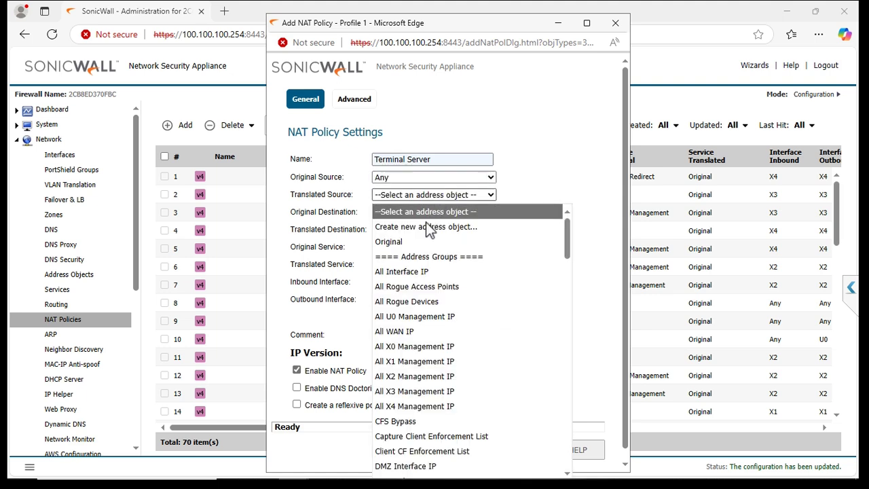
{"action": "left_click", "coordinate": [418, 241]}
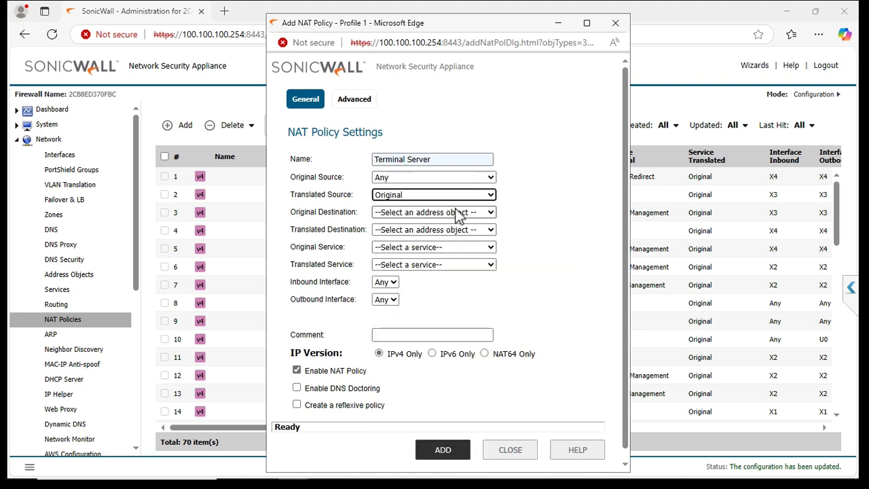
Set the original destination to X3 IP, translated destination 100.100.100.96
{"action": "left_click", "coordinate": [456, 212]}
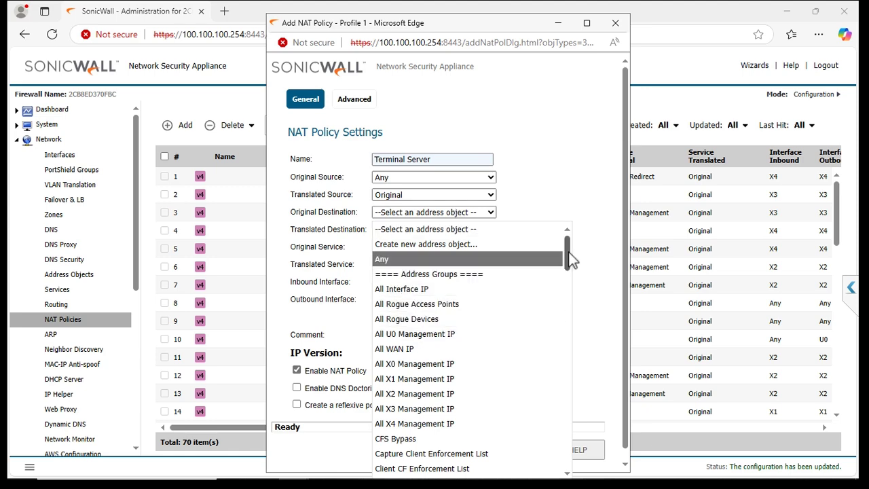
{"action": "left_click_drag", "start_coordinate": [568, 255], "coordinate": [569, 444]}
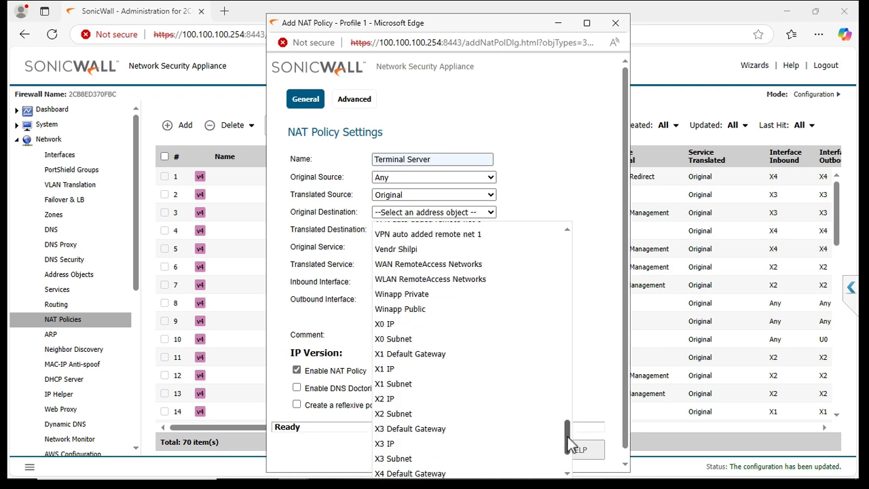
{"action": "left_click", "coordinate": [400, 443]}
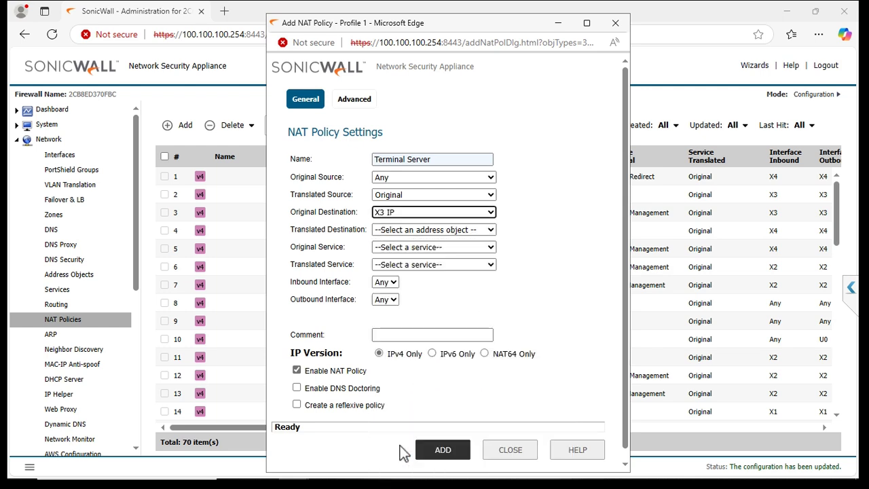
{"action": "left_click", "coordinate": [442, 232]}
{"action": "left_click_drag", "start_coordinate": [564, 268], "coordinate": [565, 353]}
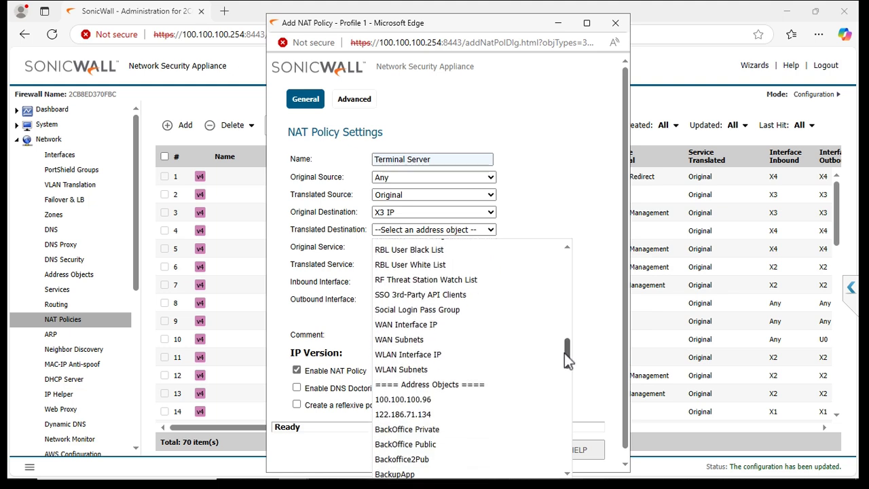
{"action": "left_click", "coordinate": [405, 400]}
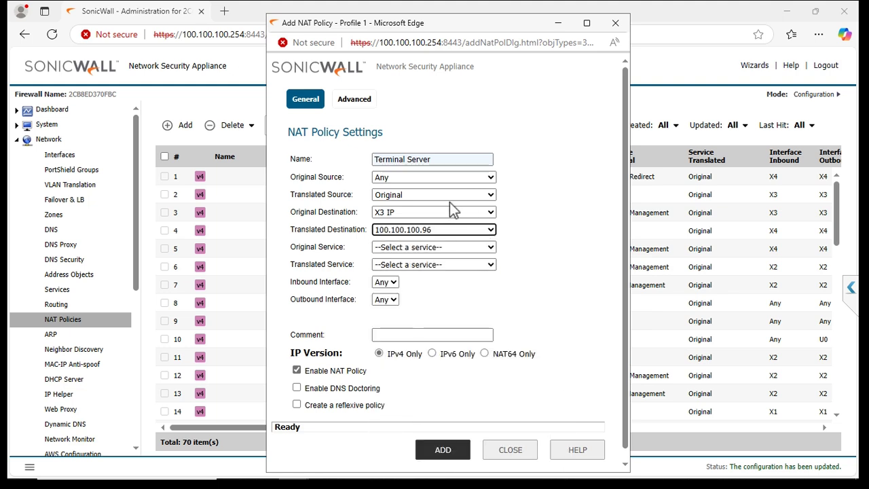
{"action": "left_click", "coordinate": [445, 250]}
Set the original service to Terminal Services TCP and keep the translated service Original
{"action": "key", "text": "t"}
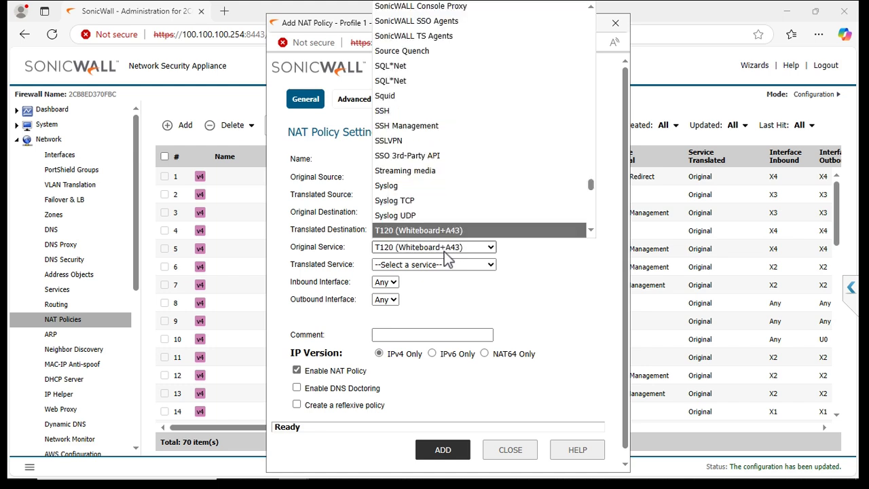
{"action": "key", "text": "Down"}
{"action": "key", "text": "Down"}
{"action": "key", "text": "Down"}
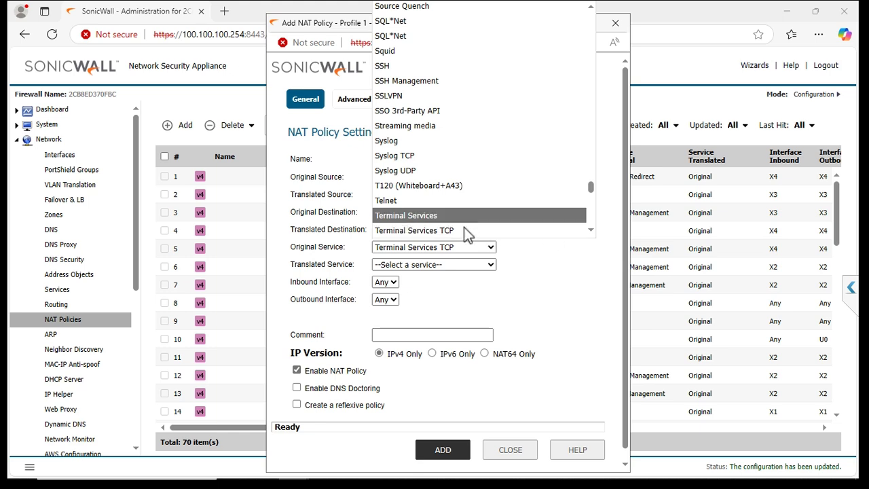
{"action": "left_click", "coordinate": [462, 234]}
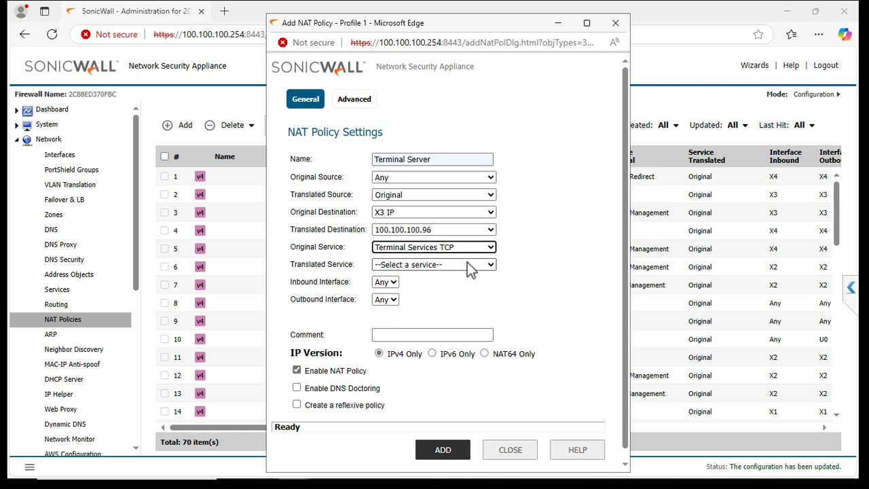
{"action": "left_click", "coordinate": [467, 265]}
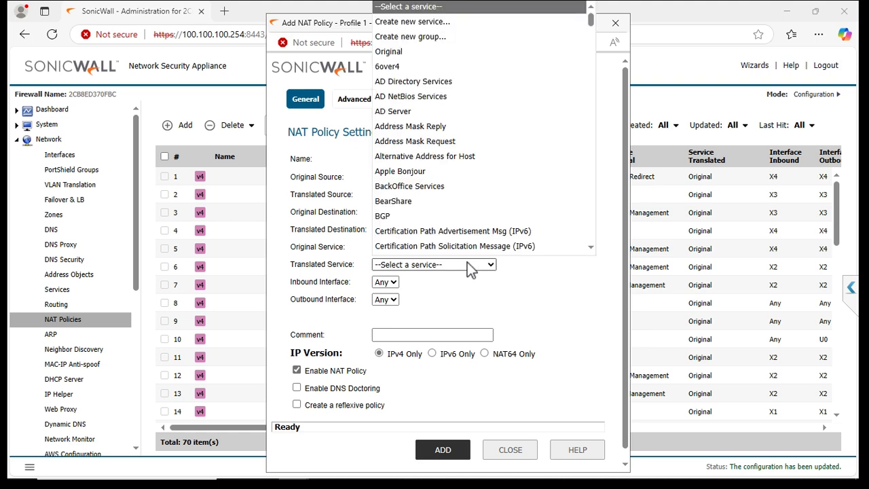
{"action": "left_click", "coordinate": [388, 52]}
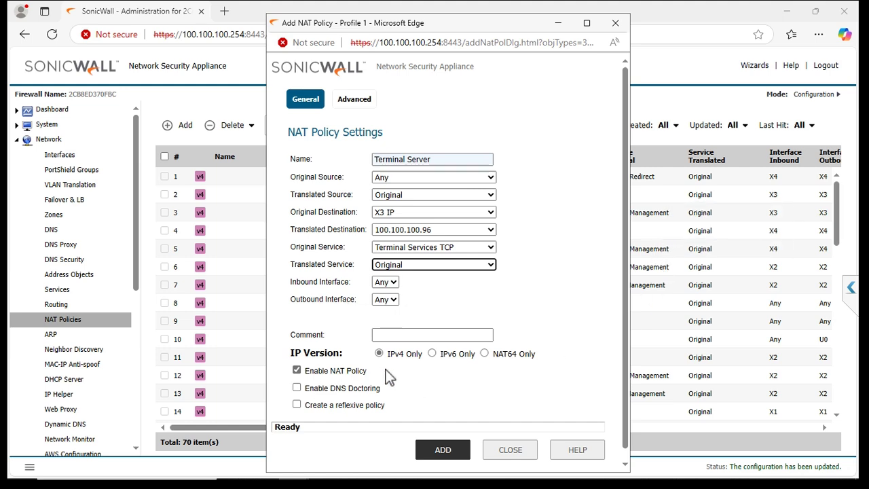
Save the policy with a matching reflexive policy, close the dialog, and search NAT policies for 'ter'
{"action": "left_click", "coordinate": [296, 405]}
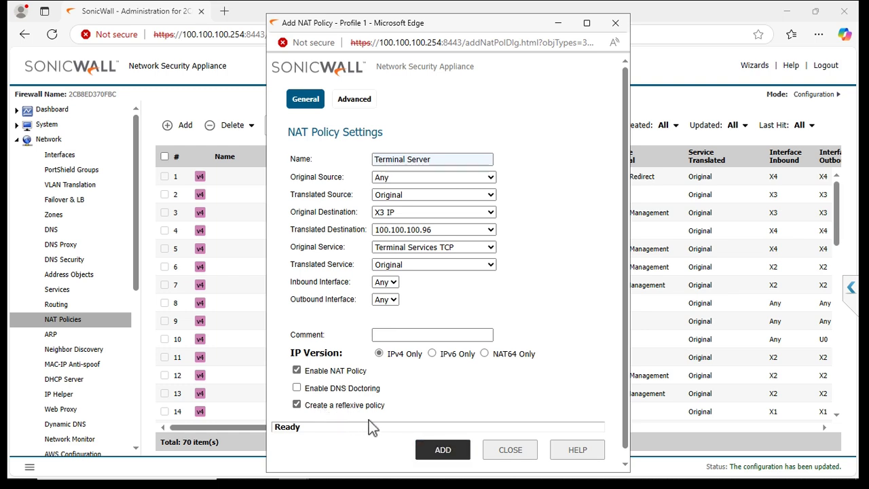
{"action": "left_click", "coordinate": [442, 452]}
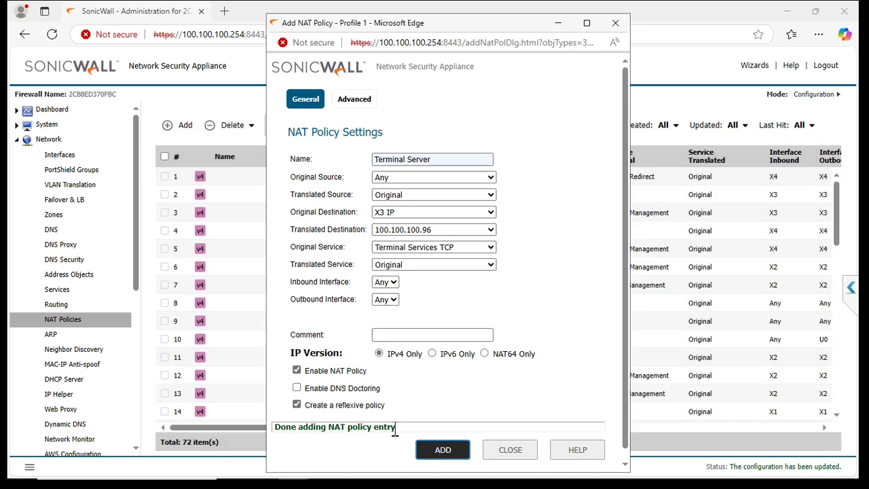
{"action": "left_click_drag", "start_coordinate": [401, 426], "coordinate": [348, 427]}
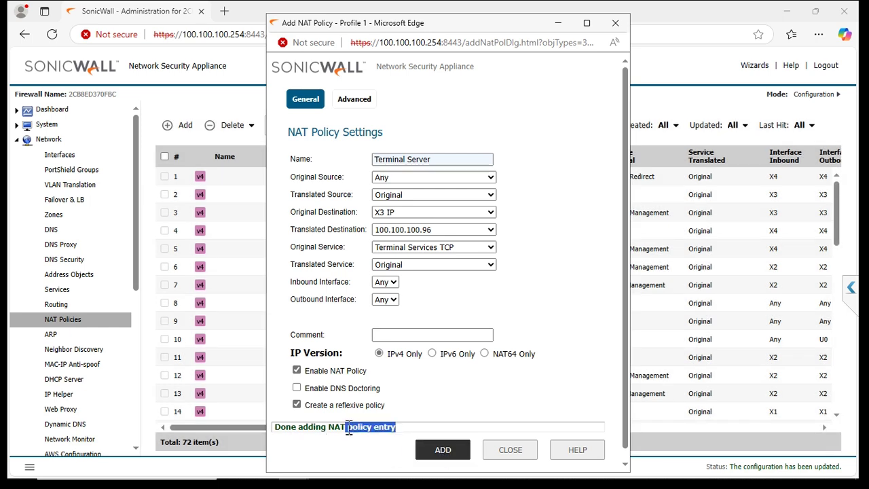
{"action": "left_click", "coordinate": [509, 449]}
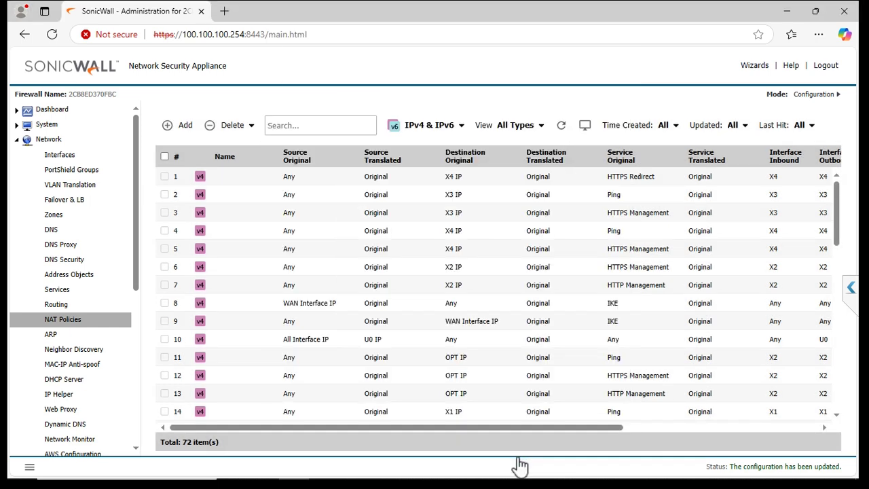
{"action": "left_click", "coordinate": [324, 126]}
{"action": "type", "text": "ter"}
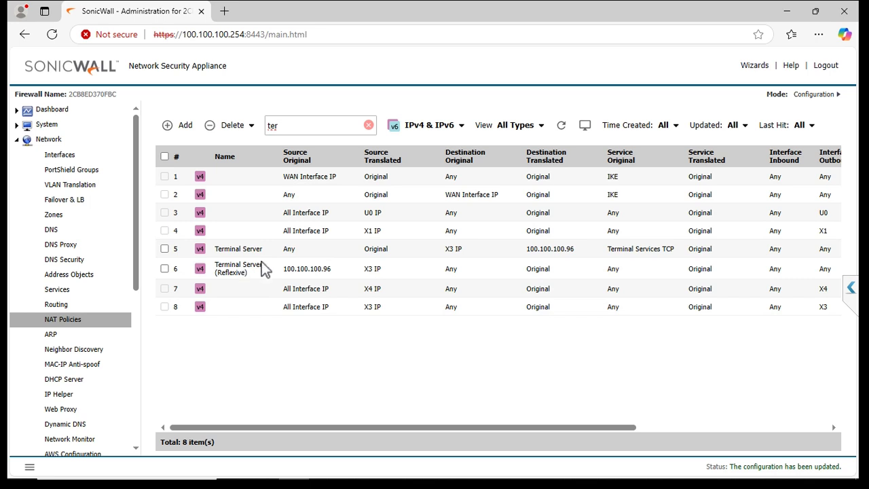
Mark the reflexive Terminal Server row in the 'ter'-filtered list, then collapse the Network section
{"action": "left_click_drag", "start_coordinate": [247, 270], "coordinate": [233, 278]}
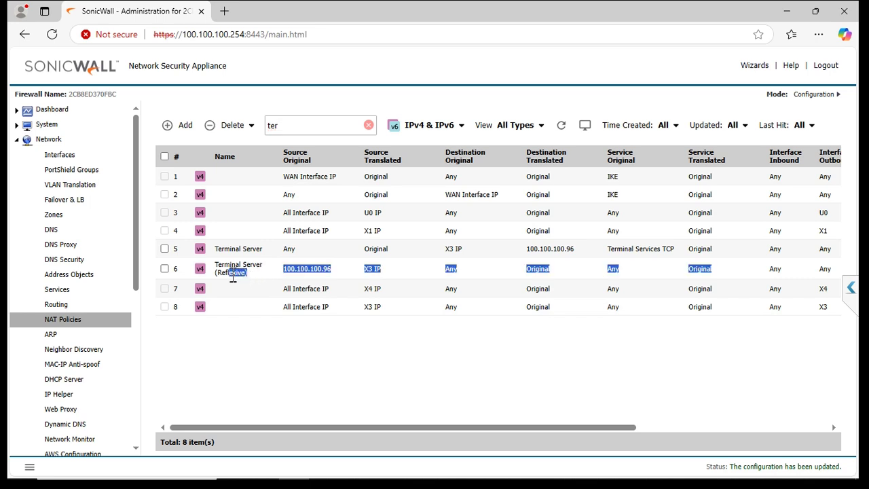
{"action": "left_click", "coordinate": [466, 362]}
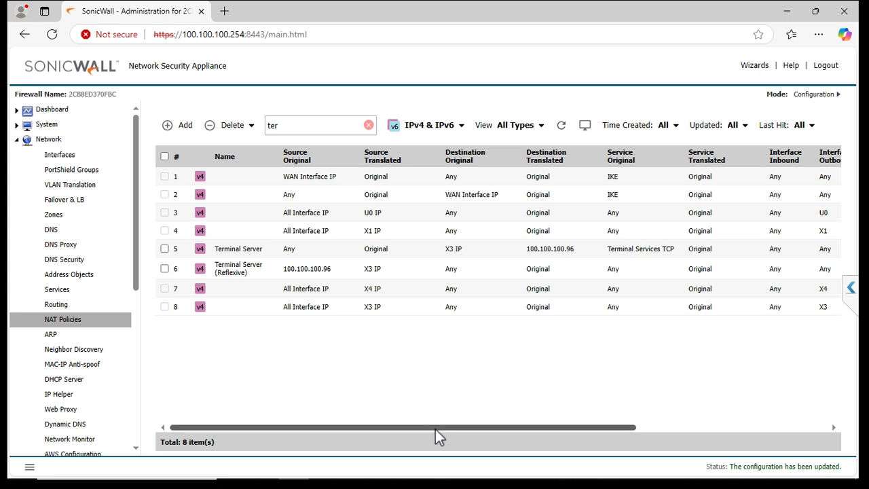
{"action": "left_click", "coordinate": [21, 146]}
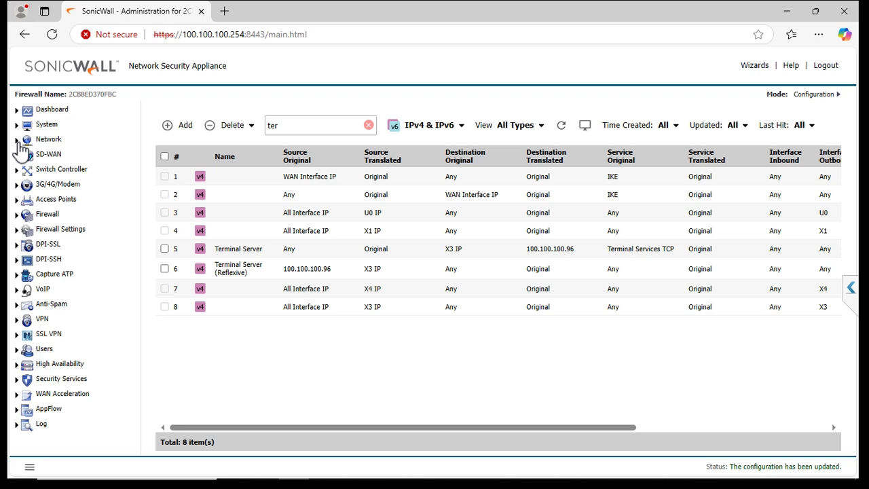
Go to Firewall > Access Rules and open an empty Add Rule dialog
{"action": "left_click", "coordinate": [18, 215]}
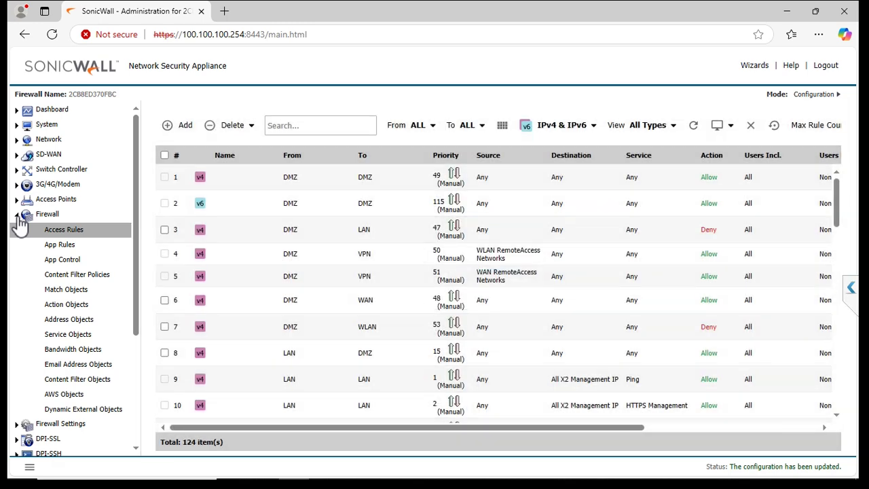
{"action": "left_click", "coordinate": [69, 233]}
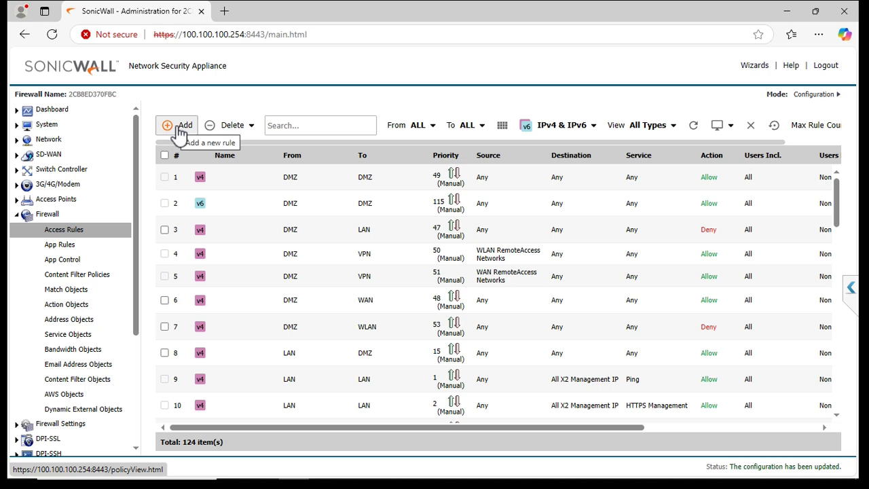
{"action": "left_click", "coordinate": [179, 129]}
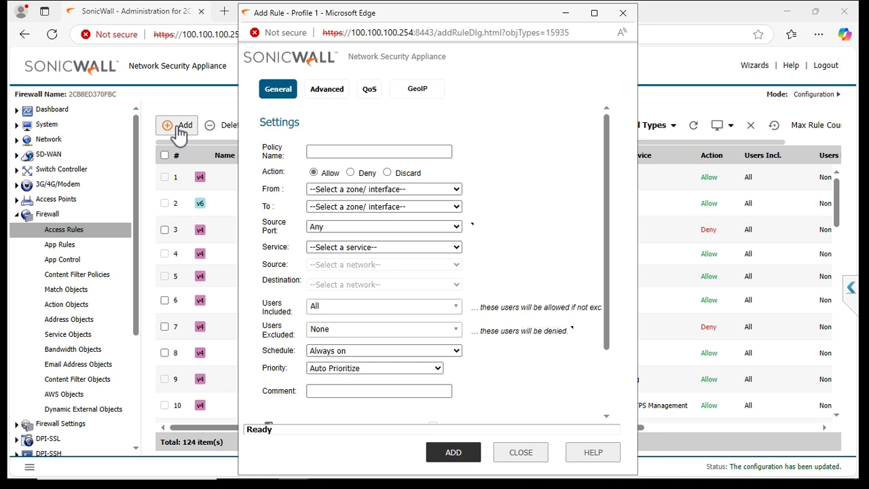
Name the rule Terminal Server, from WAN to LAN, with source port Any
{"action": "left_click", "coordinate": [411, 154]}
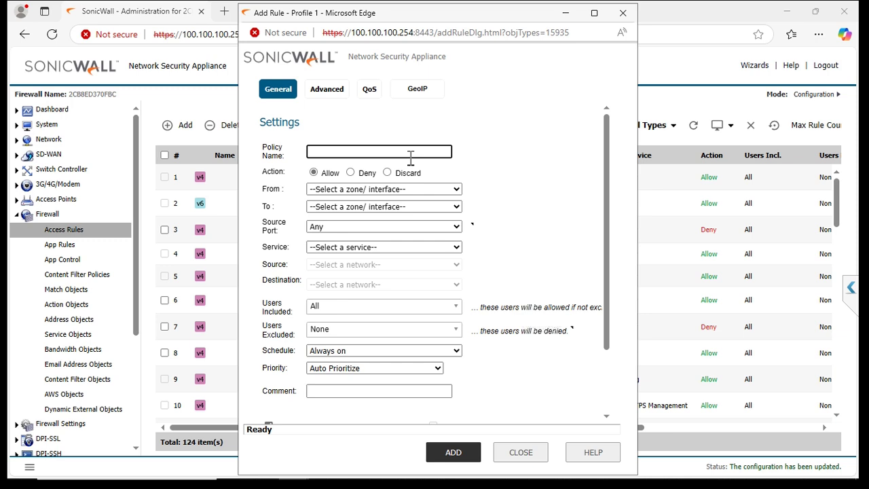
{"action": "type", "text": "Terminal Server"}
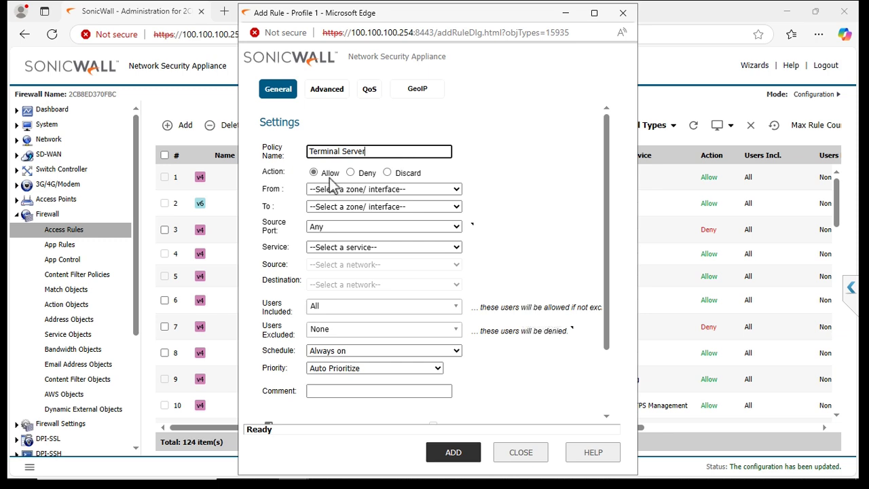
{"action": "left_click", "coordinate": [378, 194]}
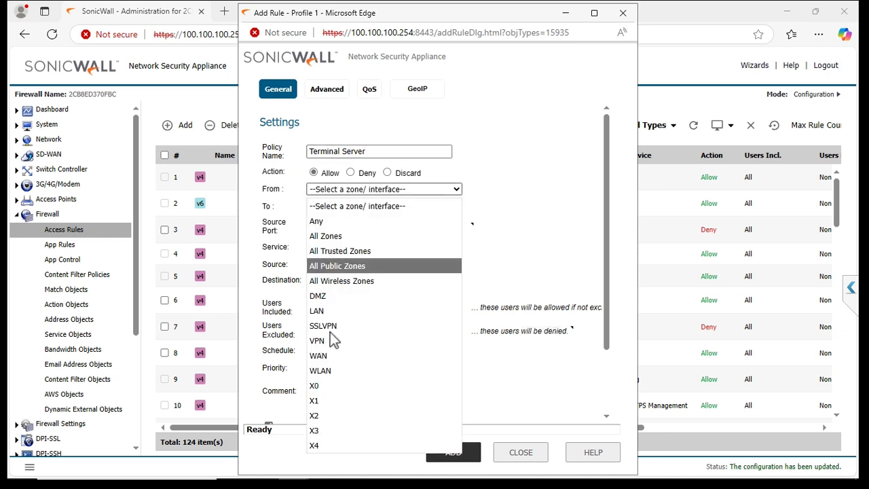
{"action": "left_click", "coordinate": [338, 354]}
{"action": "left_click", "coordinate": [374, 208]}
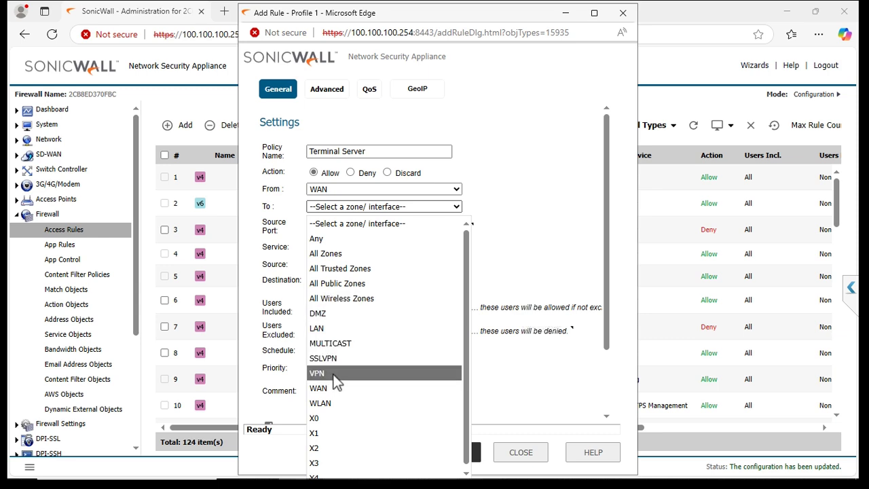
{"action": "left_click", "coordinate": [389, 331]}
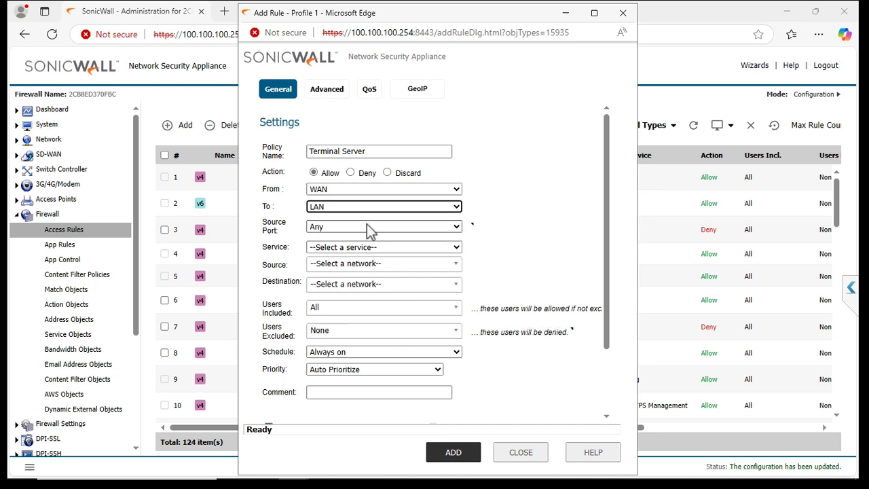
{"action": "left_click", "coordinate": [397, 230]}
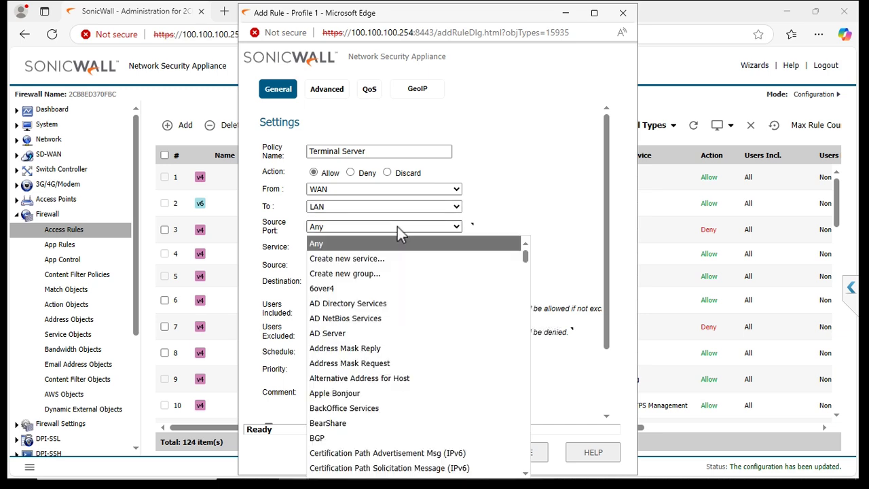
{"action": "left_click", "coordinate": [400, 231]}
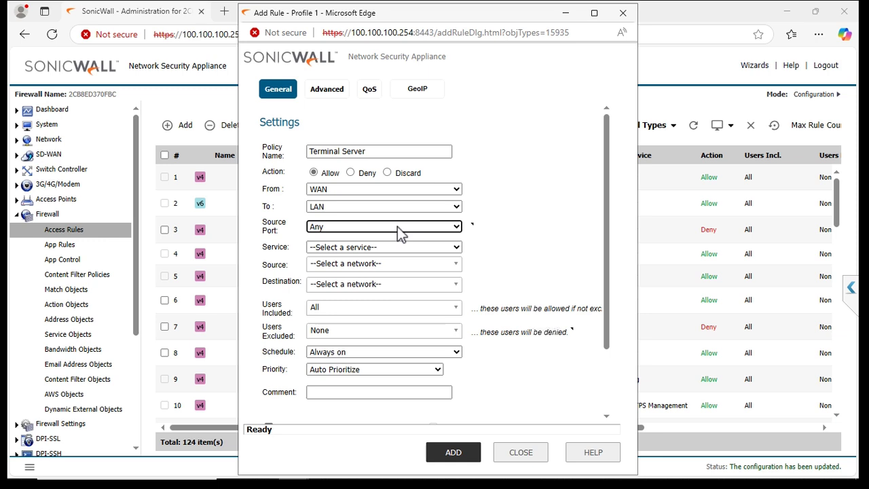
{"action": "left_click", "coordinate": [397, 226]}
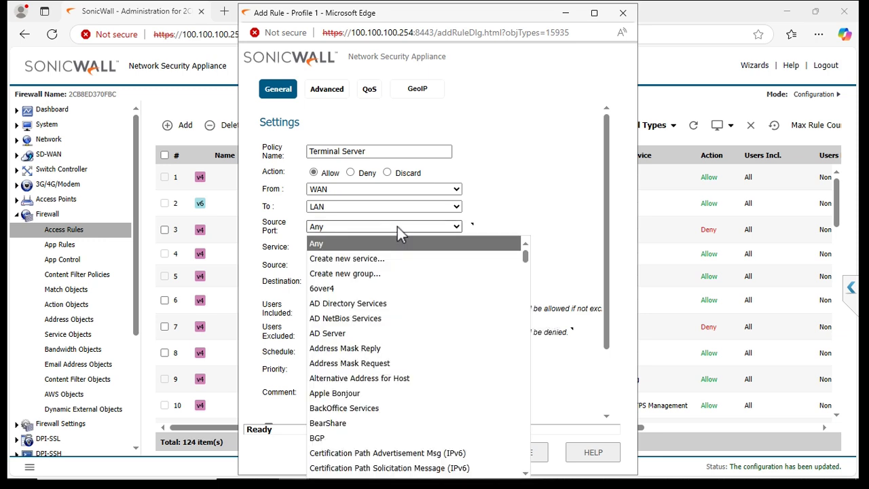
{"action": "left_click", "coordinate": [397, 226]}
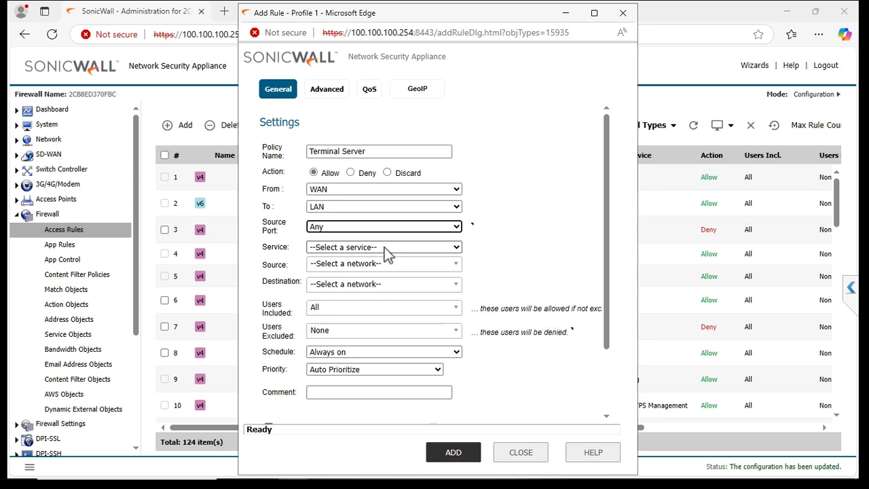
Choose Terminal Services as the rule's service
{"action": "left_click", "coordinate": [384, 247]}
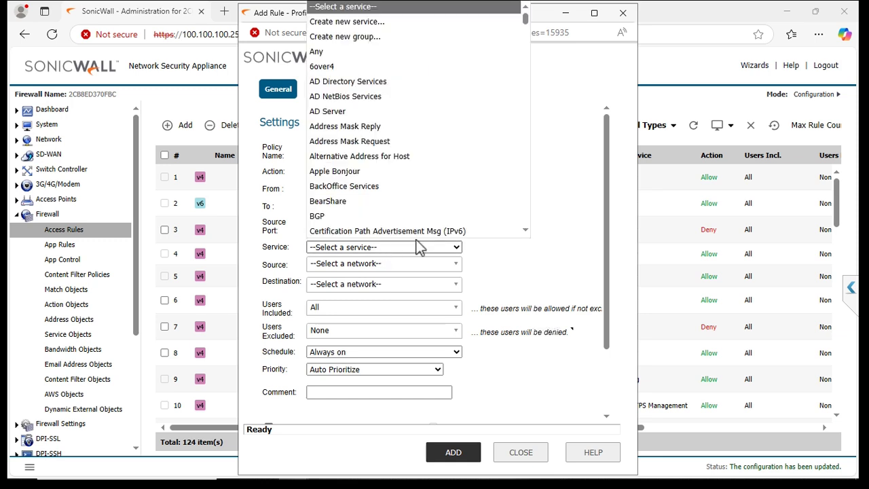
{"action": "left_click", "coordinate": [459, 249]}
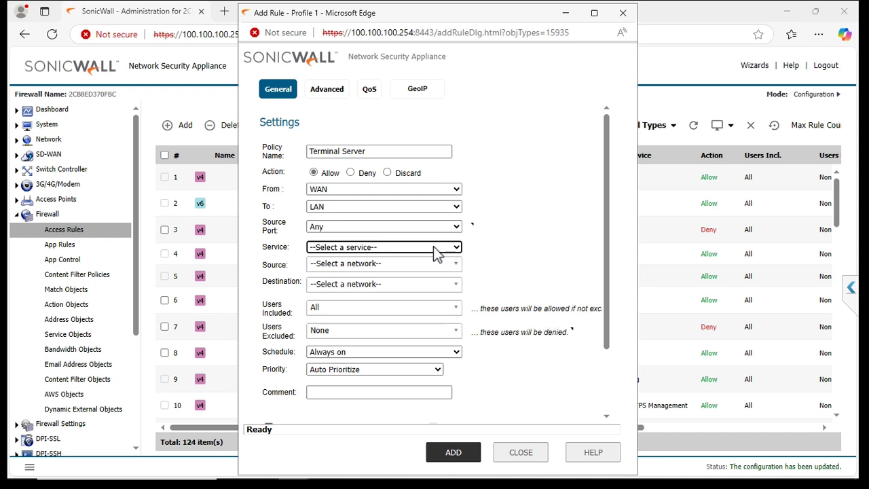
{"action": "left_click", "coordinate": [437, 251]}
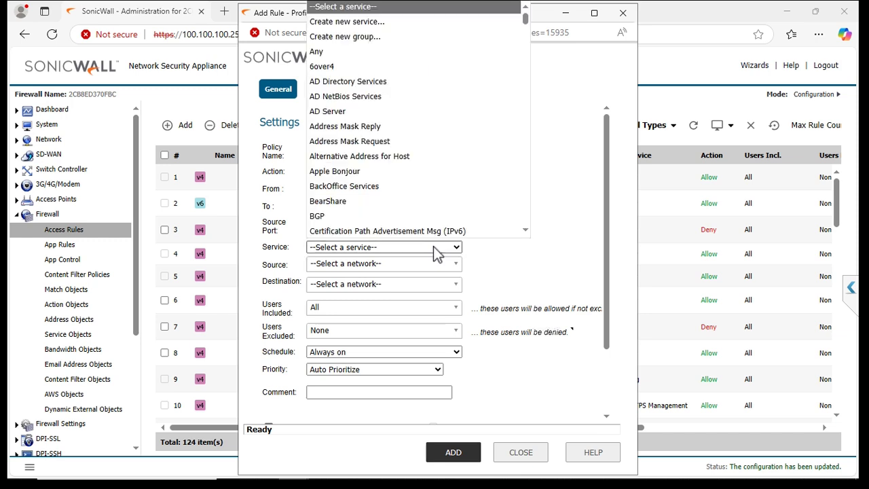
{"action": "type", "text": "ter"}
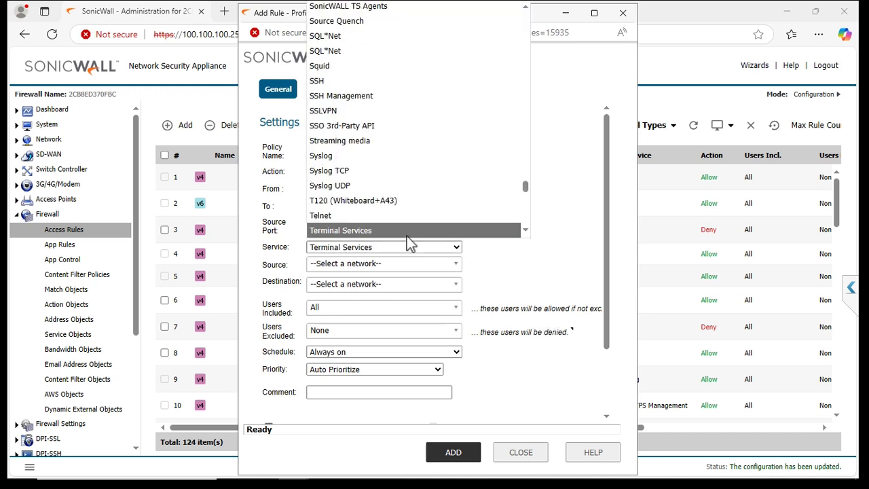
{"action": "left_click", "coordinate": [407, 233]}
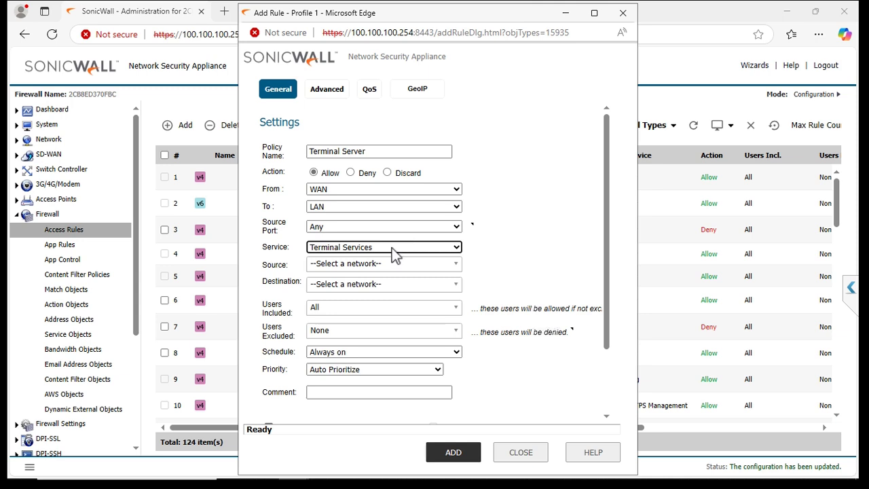
Set source Any and destination X3 IP, then add the rule and close the window
{"action": "left_click", "coordinate": [394, 269]}
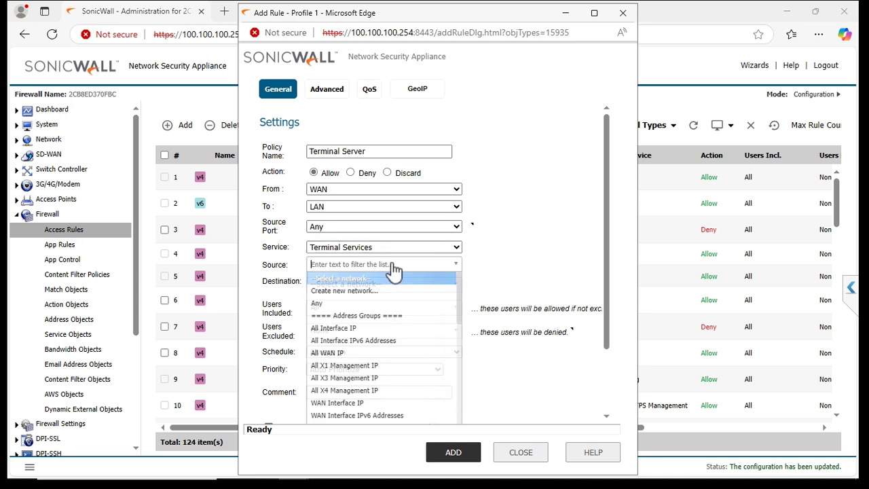
{"action": "left_click", "coordinate": [333, 311]}
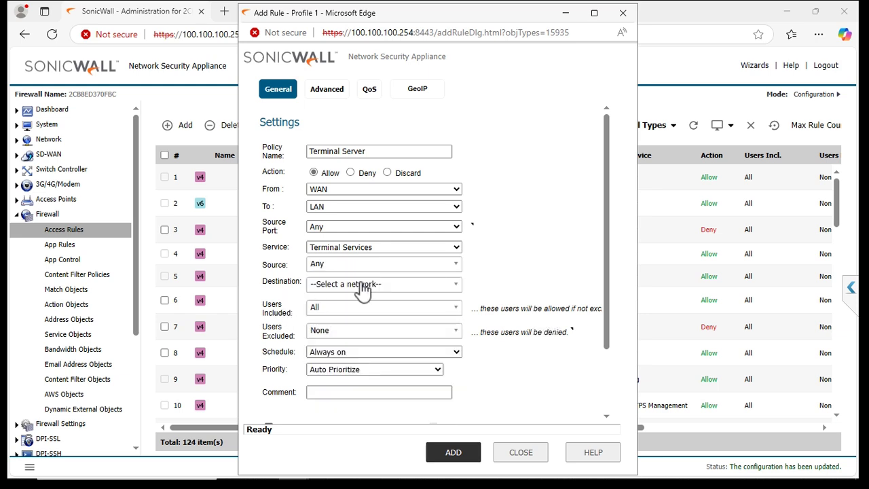
{"action": "left_click", "coordinate": [364, 286]}
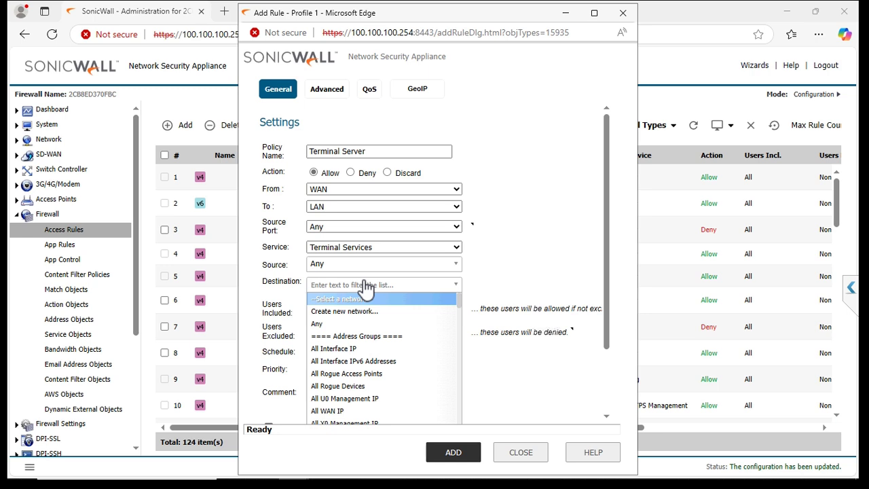
{"action": "type", "text": "x3"}
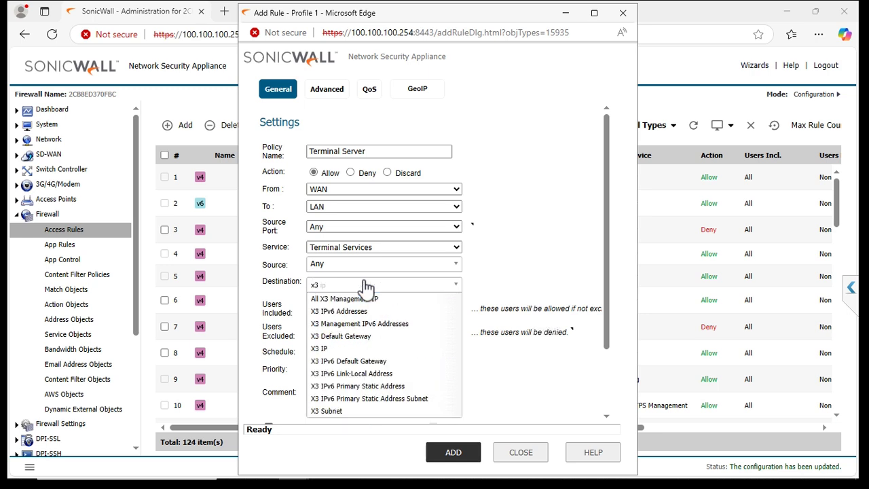
{"action": "left_click", "coordinate": [329, 352]}
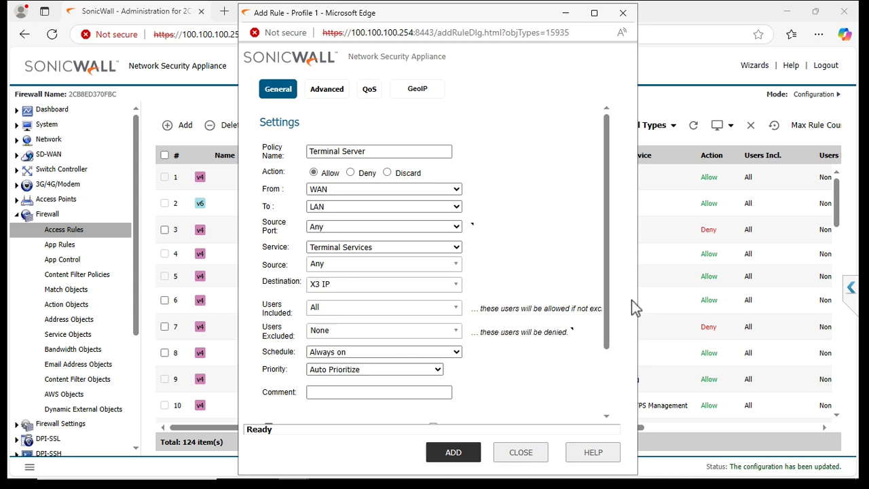
{"action": "left_click_drag", "start_coordinate": [608, 340], "coordinate": [609, 389]}
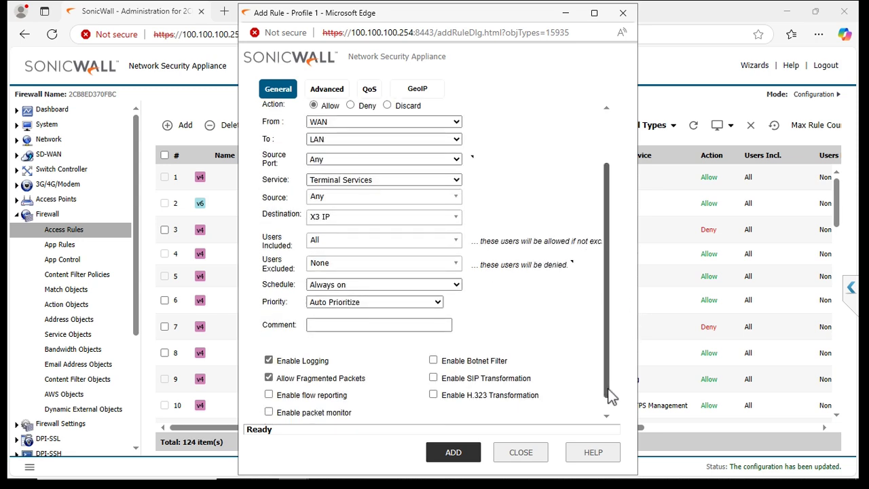
{"action": "left_click", "coordinate": [453, 454]}
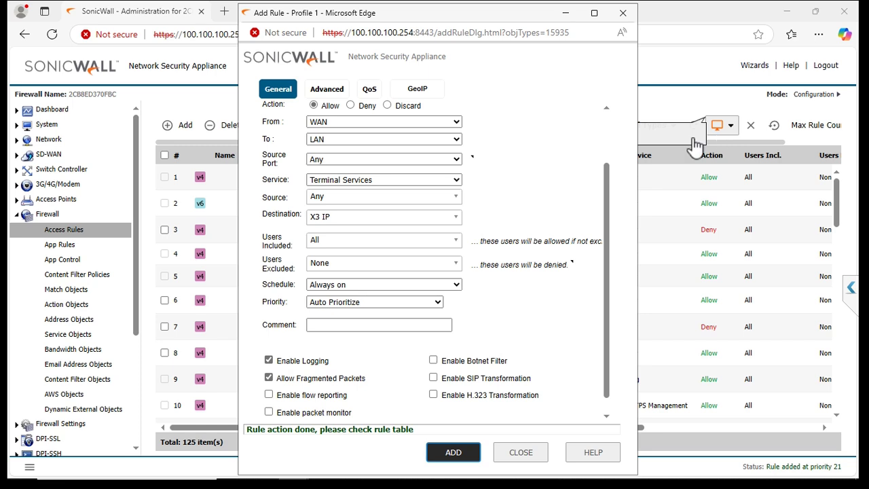
{"action": "left_click", "coordinate": [520, 453]}
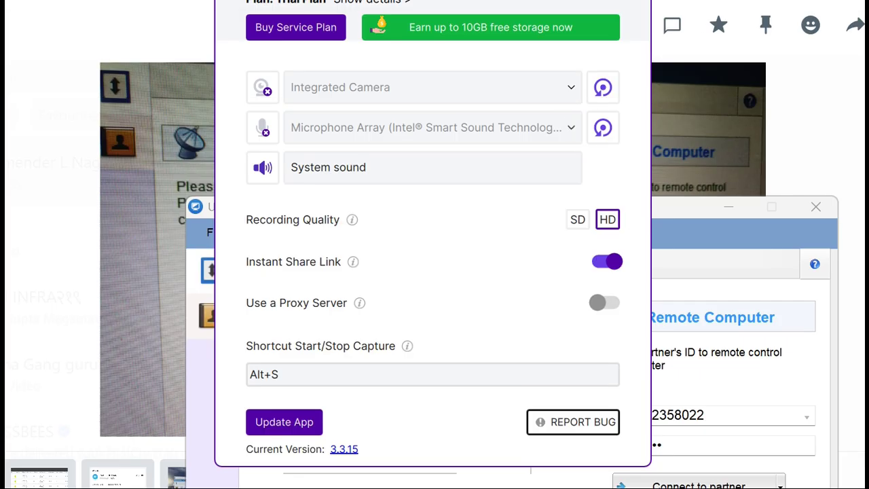
Launch Remote Desktop Connection by running mstsc from the Run box
{"action": "key", "text": "super"}
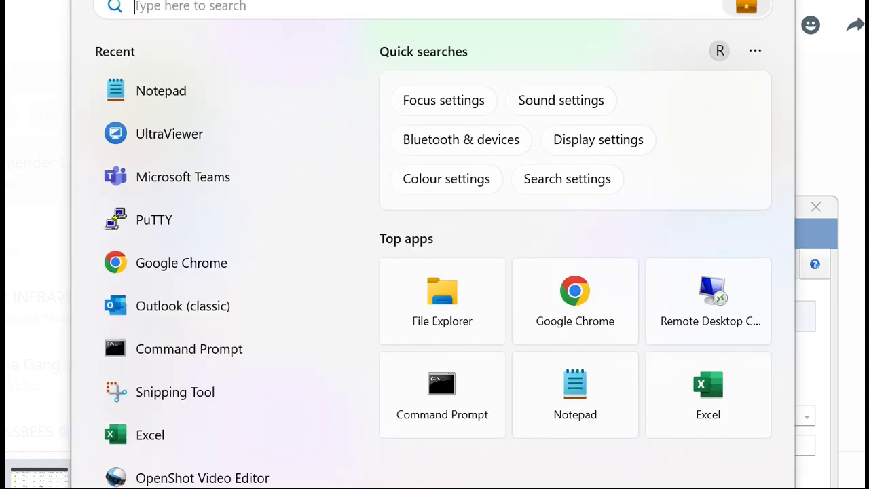
{"action": "key", "text": "super"}
{"action": "type", "text": "run"}
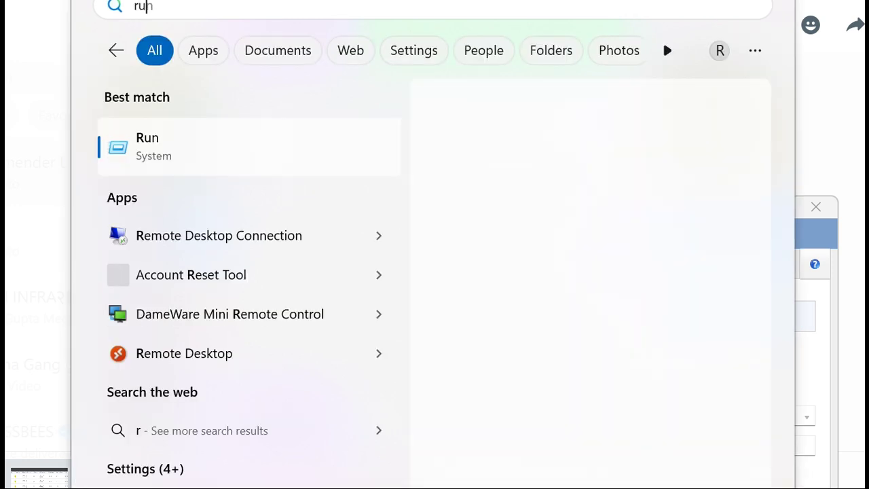
{"action": "key", "text": "Return"}
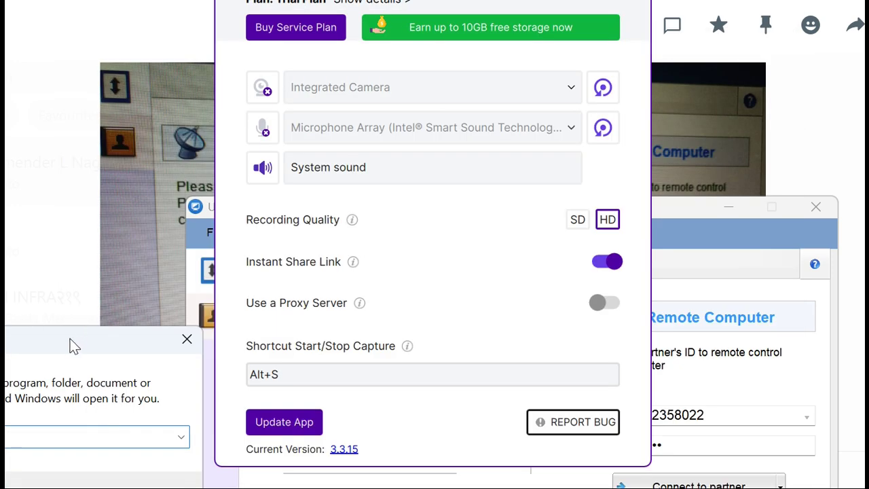
{"action": "left_click_drag", "start_coordinate": [68, 339], "coordinate": [301, 281]}
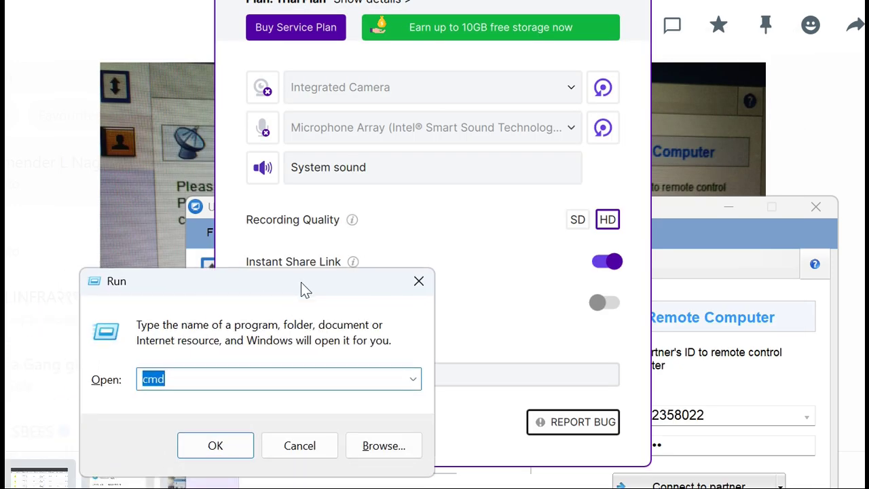
{"action": "type", "text": "mstsc"}
{"action": "key", "text": "Return"}
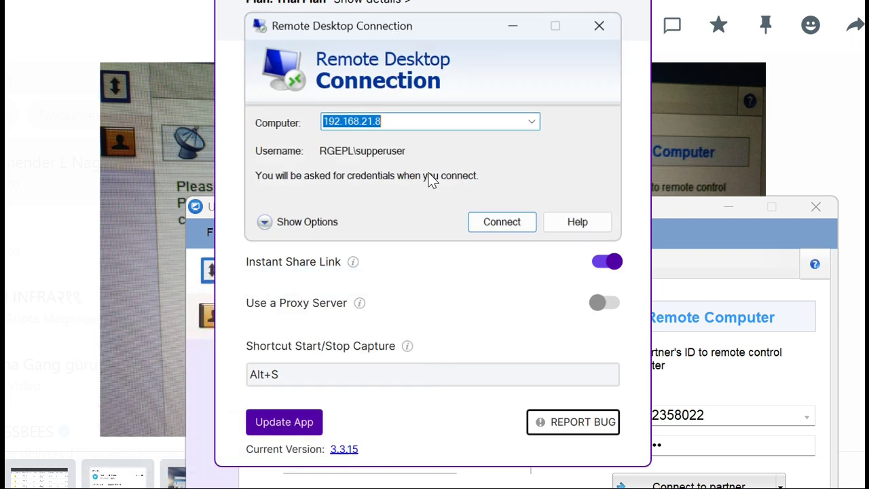
{"action": "mouse_move", "coordinate": [545, 487]}
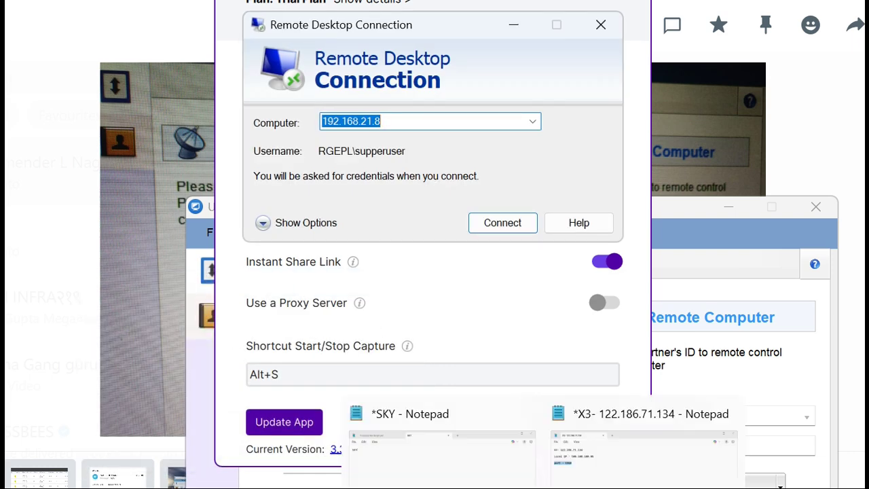
{"action": "left_click", "coordinate": [641, 485]}
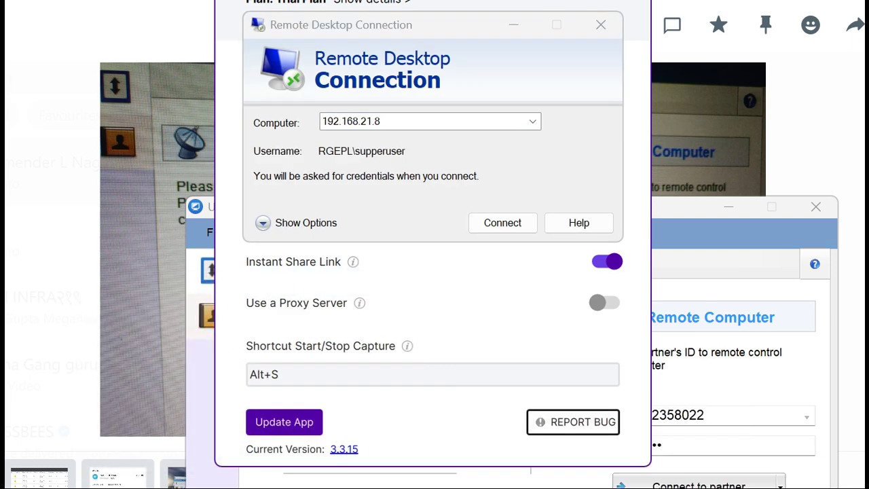
{"action": "left_click", "coordinate": [679, 434]}
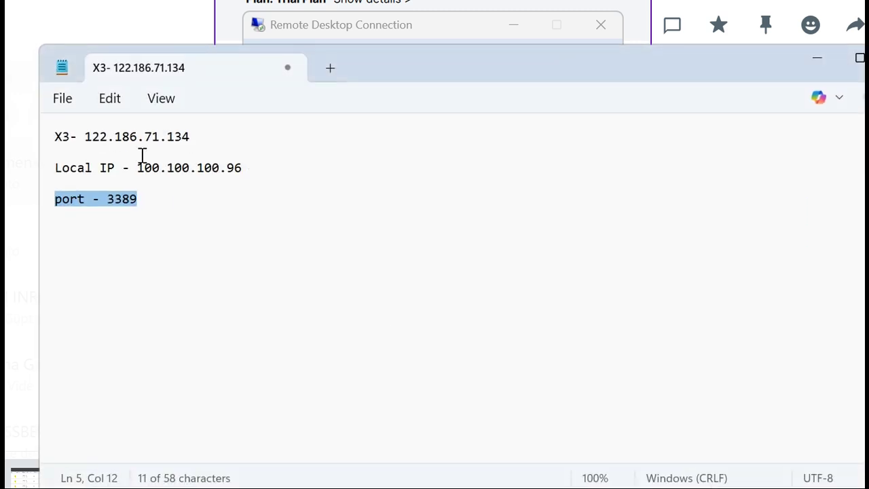
{"action": "left_click_drag", "start_coordinate": [82, 139], "coordinate": [193, 133]}
{"action": "key", "text": "ctrl+c"}
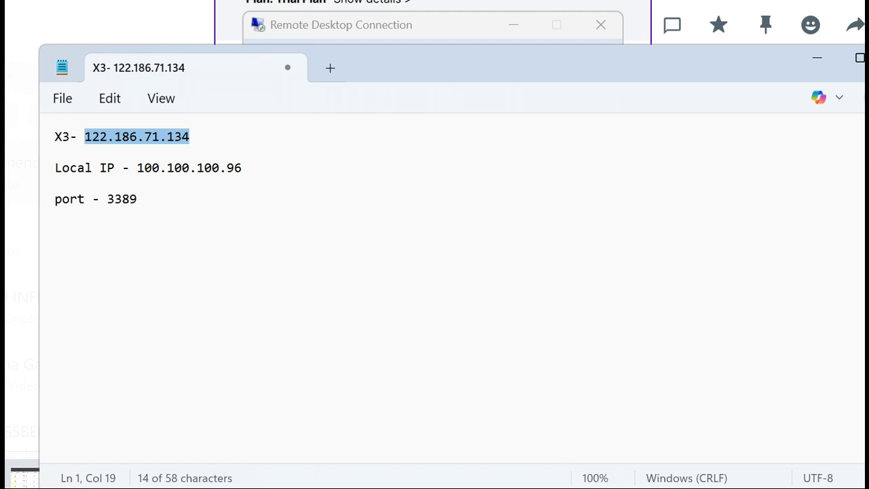
{"action": "left_click", "coordinate": [813, 58]}
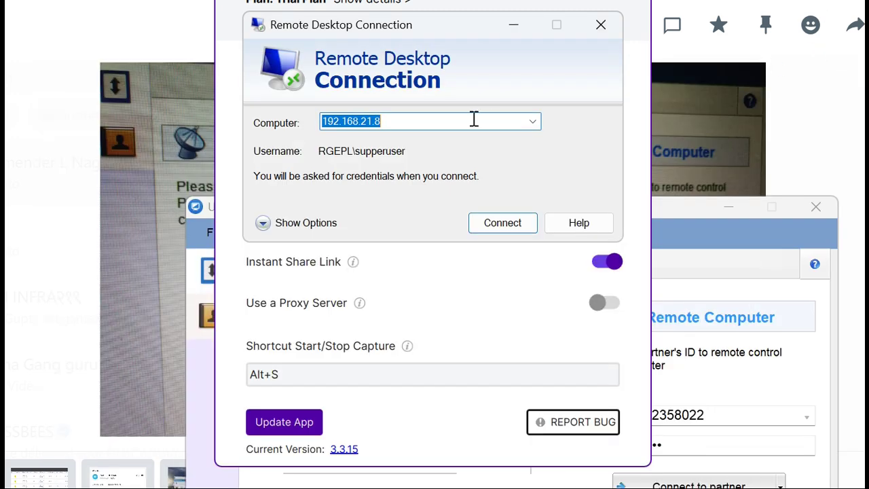
{"action": "key", "text": "ctrl+v"}
{"action": "left_click", "coordinate": [501, 226]}
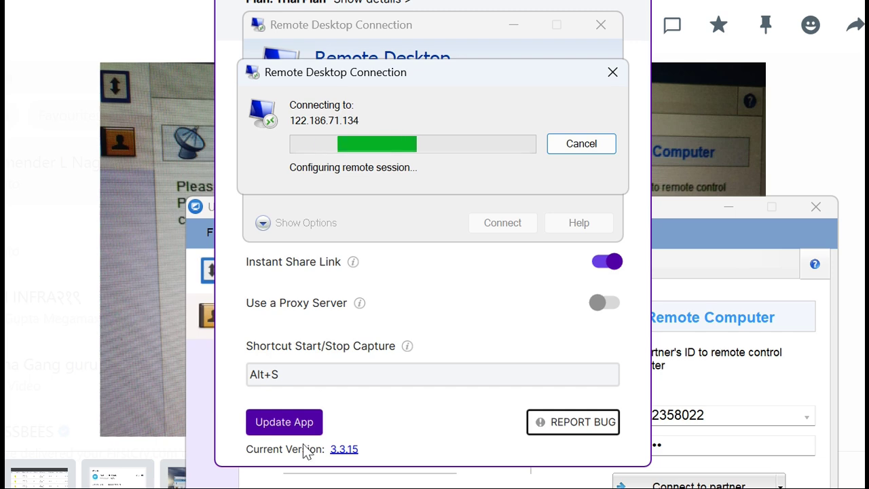
In the WhatsApp window, open the suggested 192 firewall login page and enter username admin
{"action": "mouse_move", "coordinate": [94, 486]}
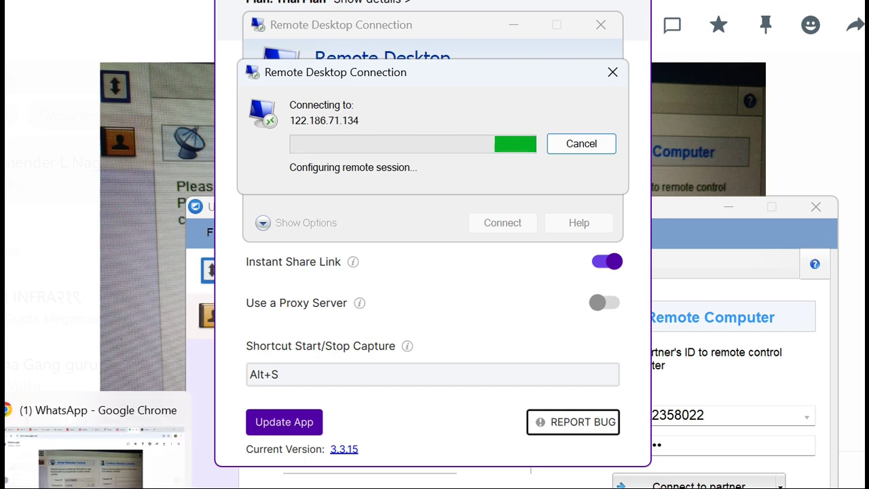
{"action": "left_click", "coordinate": [94, 455]}
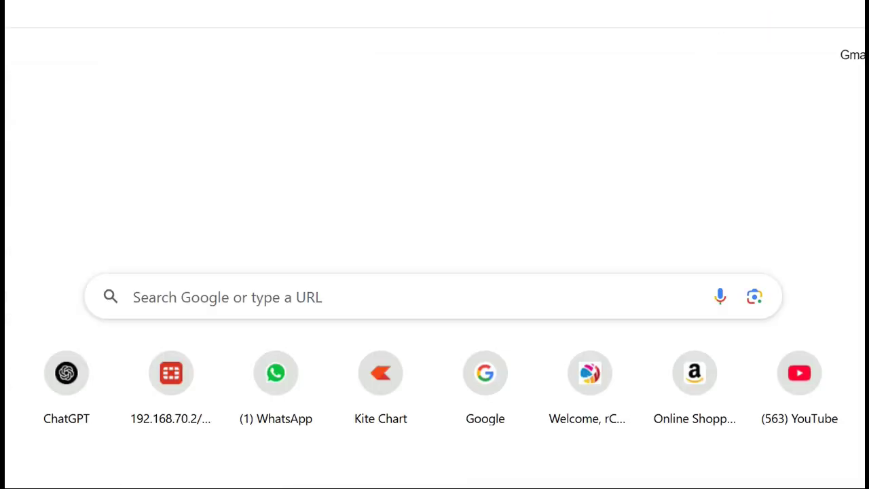
{"action": "type", "text": "192"}
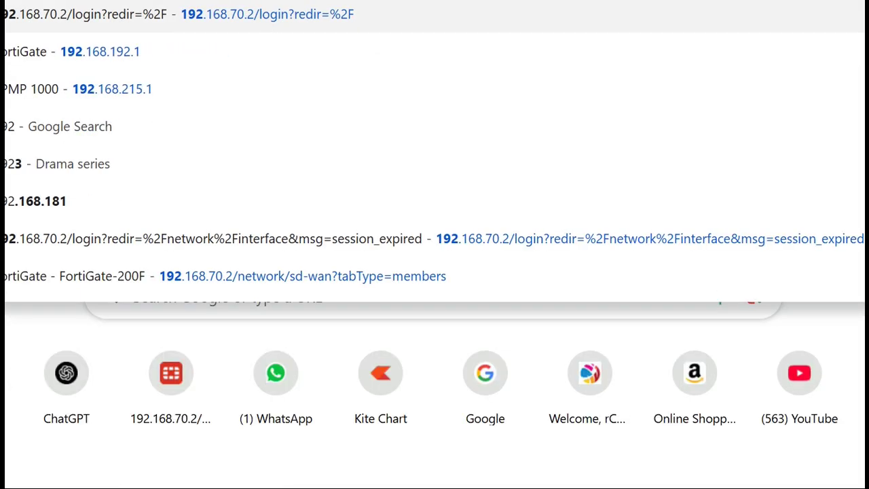
{"action": "key", "text": "Return"}
{"action": "type", "text": "admin"}
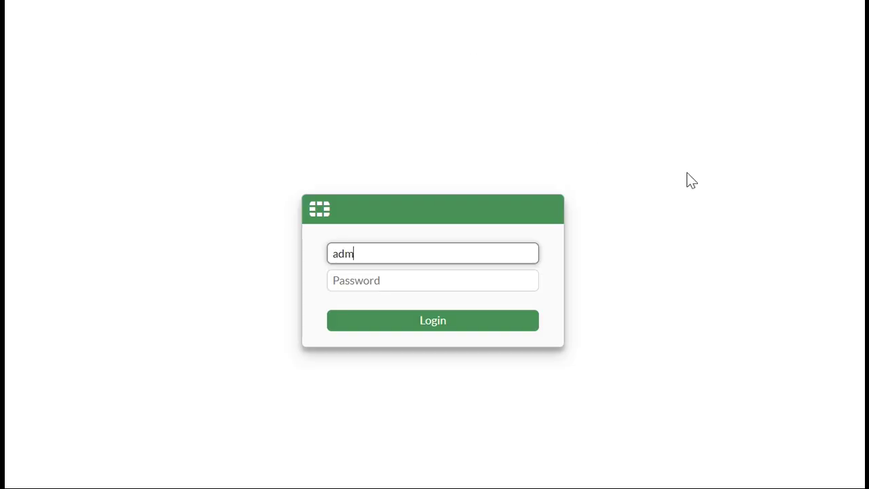
{"action": "key", "text": "Tab"}
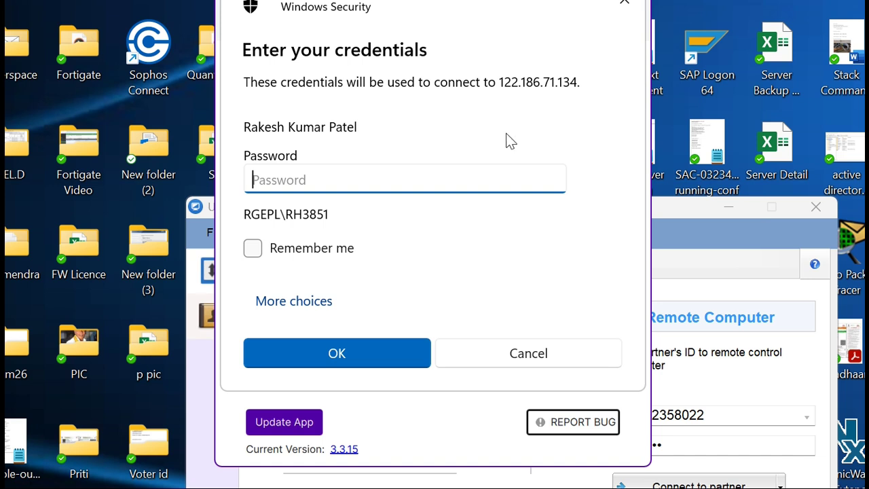
Cancel the Remote Desktop credentials prompt, close Remote Desktop, and return to SonicWall's access rules
{"action": "left_click", "coordinate": [626, 6]}
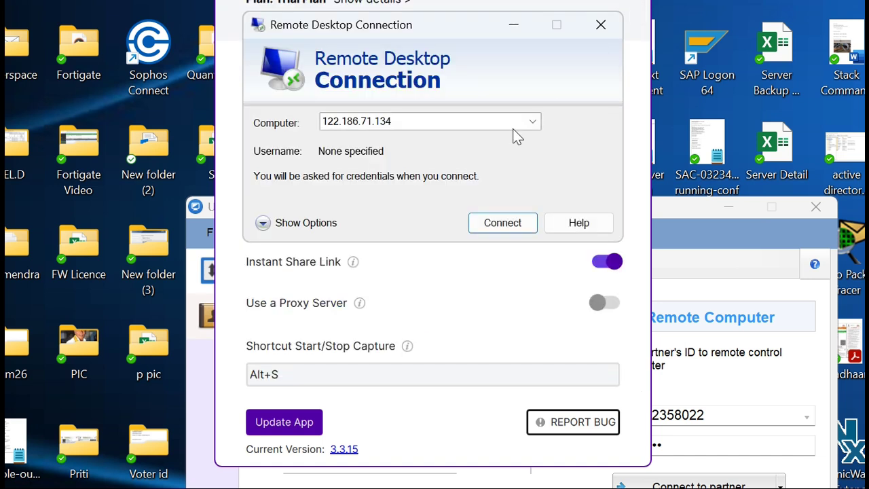
{"action": "left_click", "coordinate": [493, 227]}
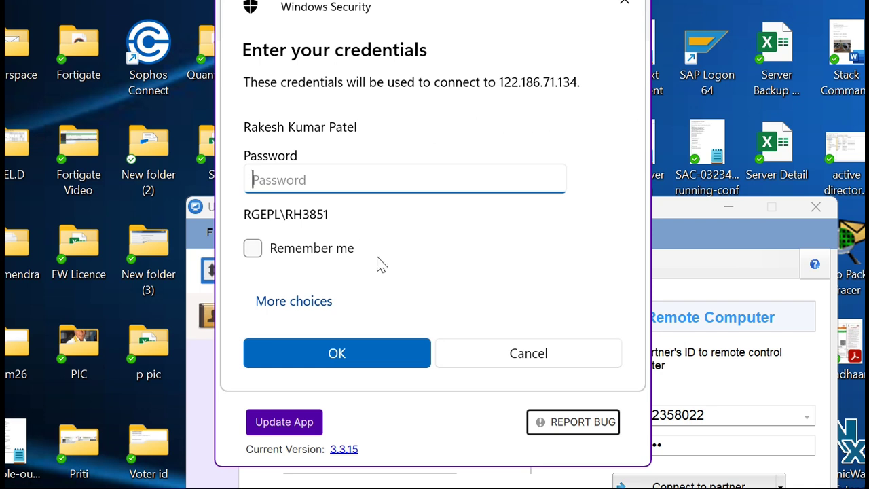
{"action": "left_click", "coordinate": [549, 350]}
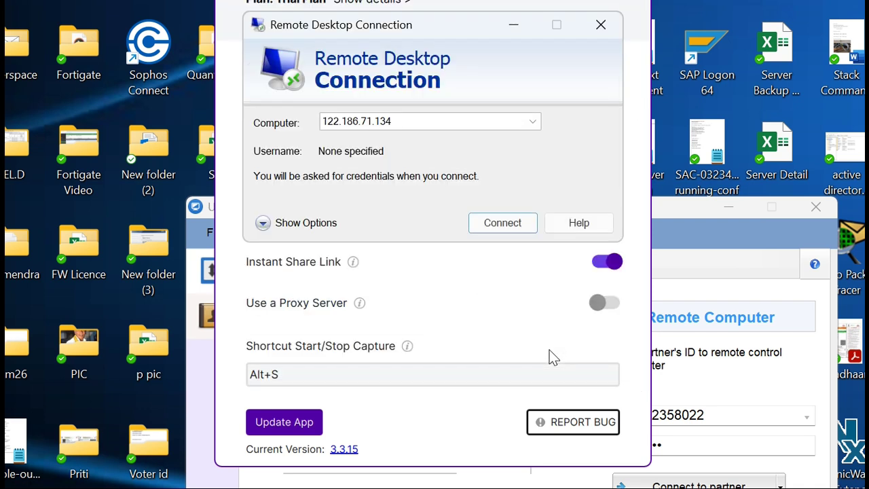
{"action": "left_click", "coordinate": [598, 25]}
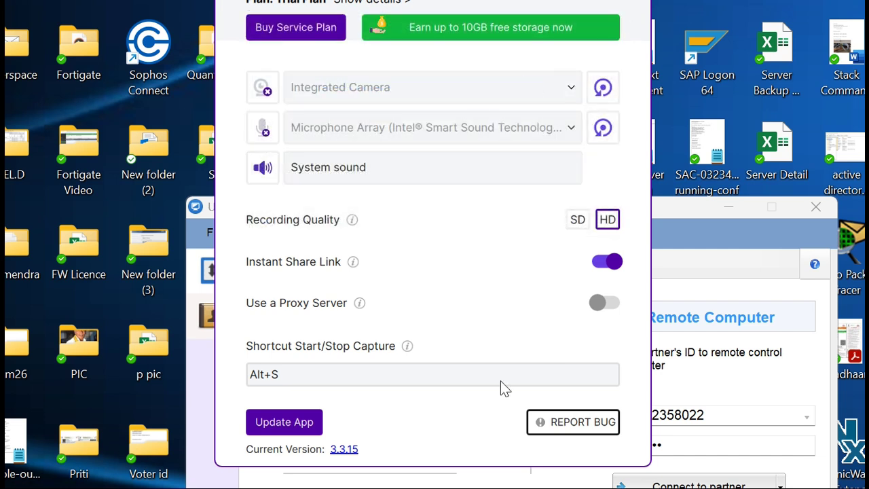
{"action": "mouse_move", "coordinate": [492, 488]}
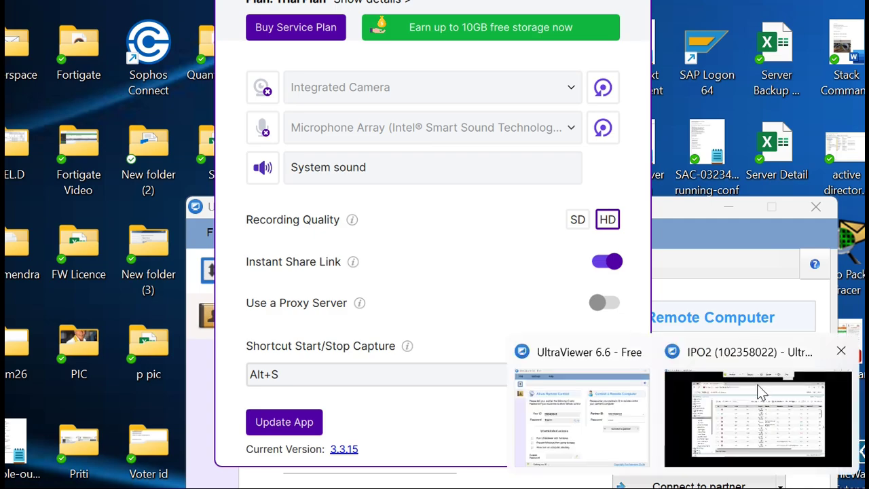
{"action": "left_click", "coordinate": [762, 386]}
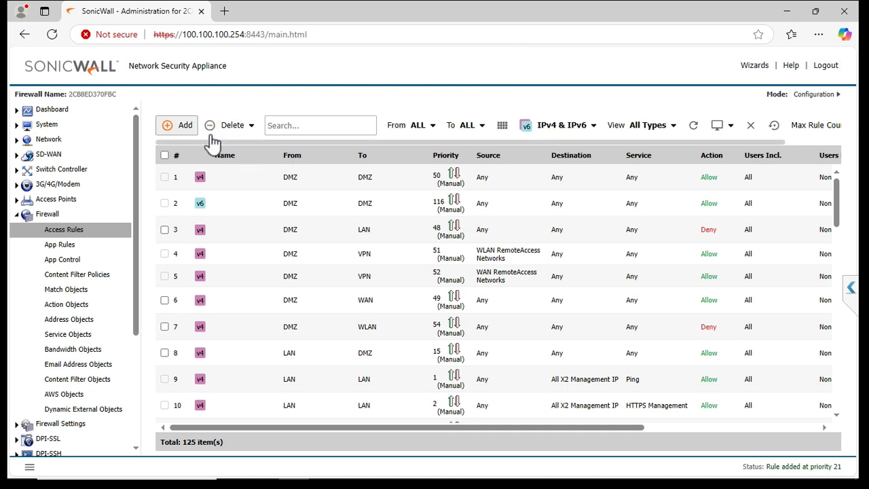
{"action": "left_click", "coordinate": [299, 133]}
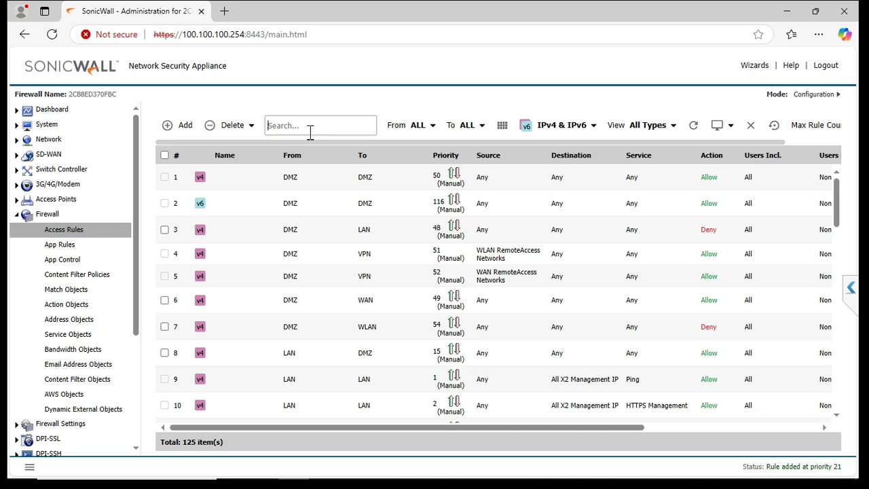
Filter access rules From WAN To LAN and review the Terminal Server rule without changes
{"action": "left_click", "coordinate": [435, 128]}
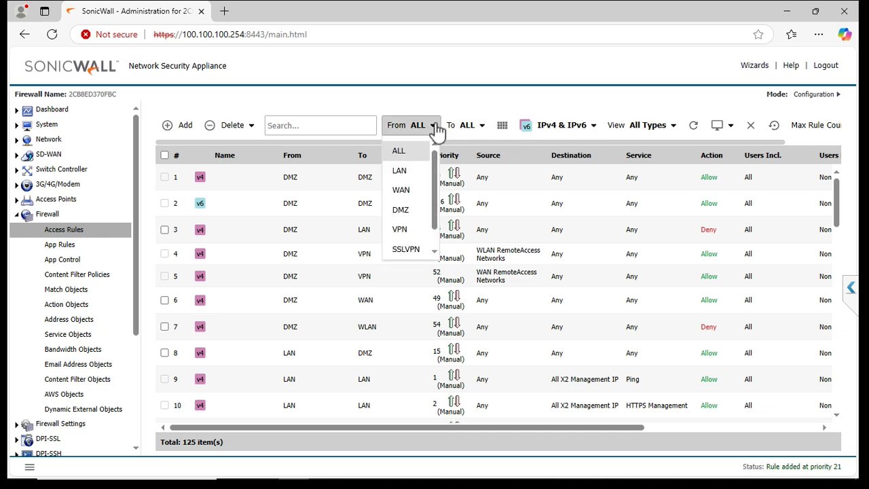
{"action": "left_click", "coordinate": [403, 191]}
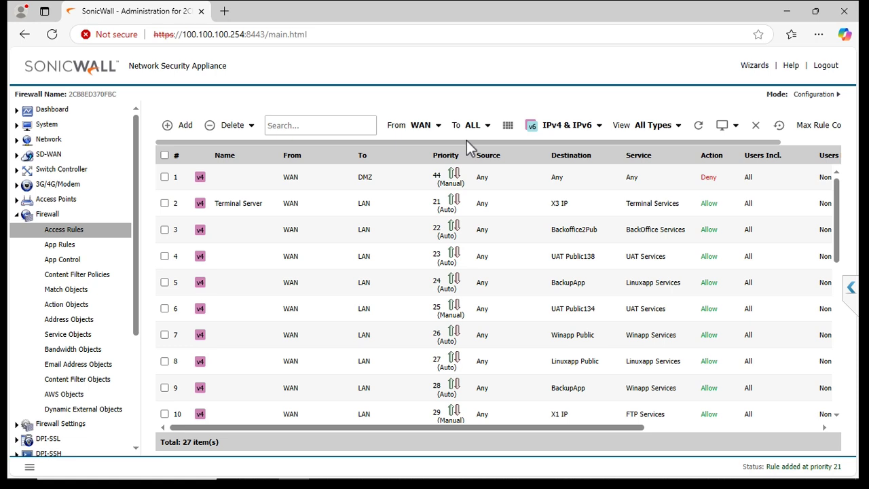
{"action": "left_click", "coordinate": [489, 129]}
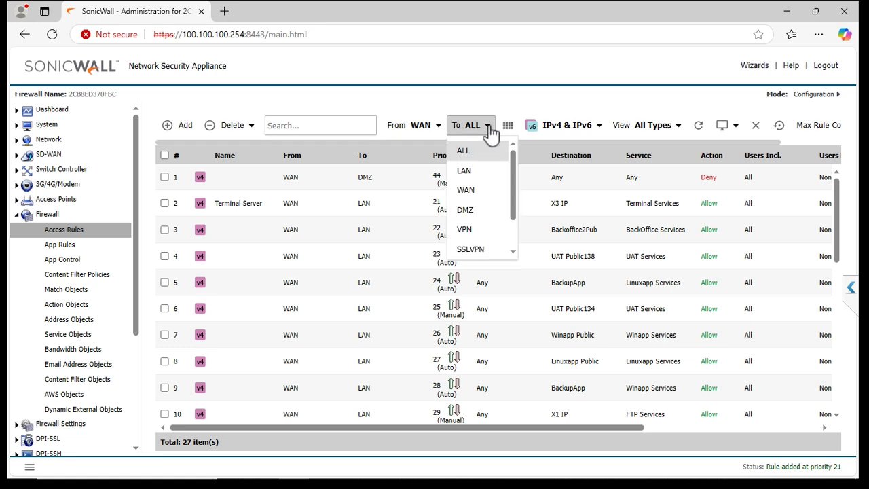
{"action": "left_click", "coordinate": [465, 172]}
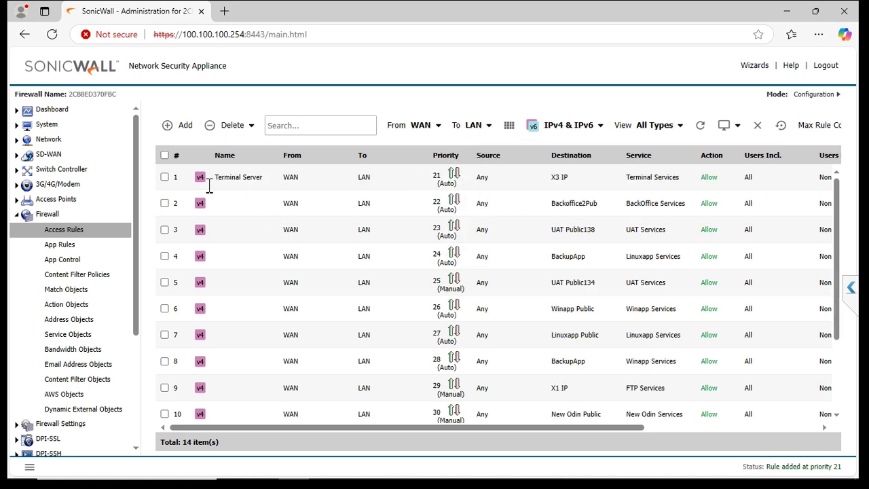
{"action": "left_click_drag", "start_coordinate": [518, 428], "coordinate": [716, 413]}
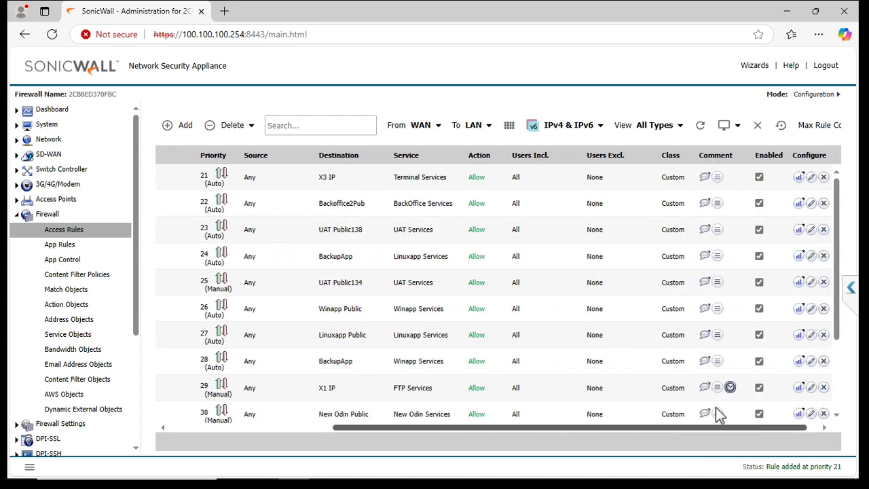
{"action": "left_click", "coordinate": [797, 178]}
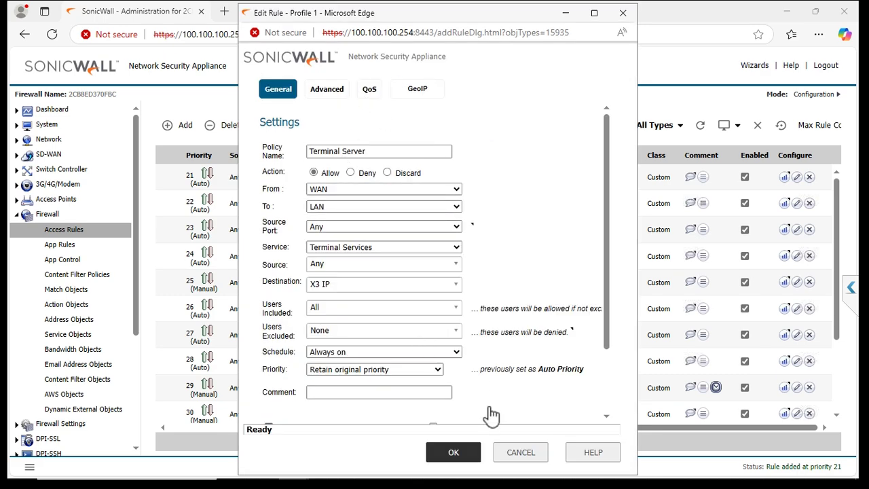
{"action": "left_click", "coordinate": [536, 455]}
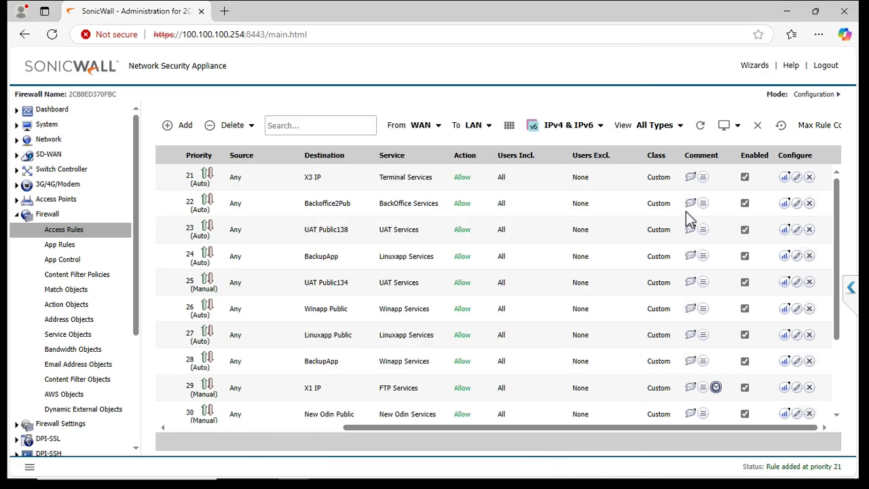